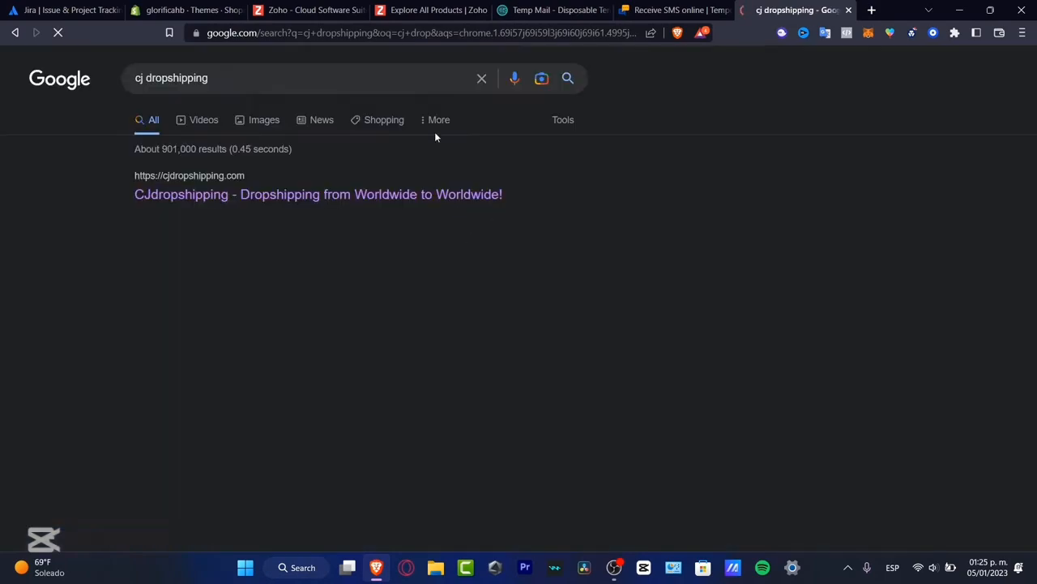
# Step: Search Google for "cj dropshipping integration" and read the article on 14 supported eCommerce platforms down to its integrated platforms chart
pyautogui.click(318, 77)
pyautogui.write('inte')
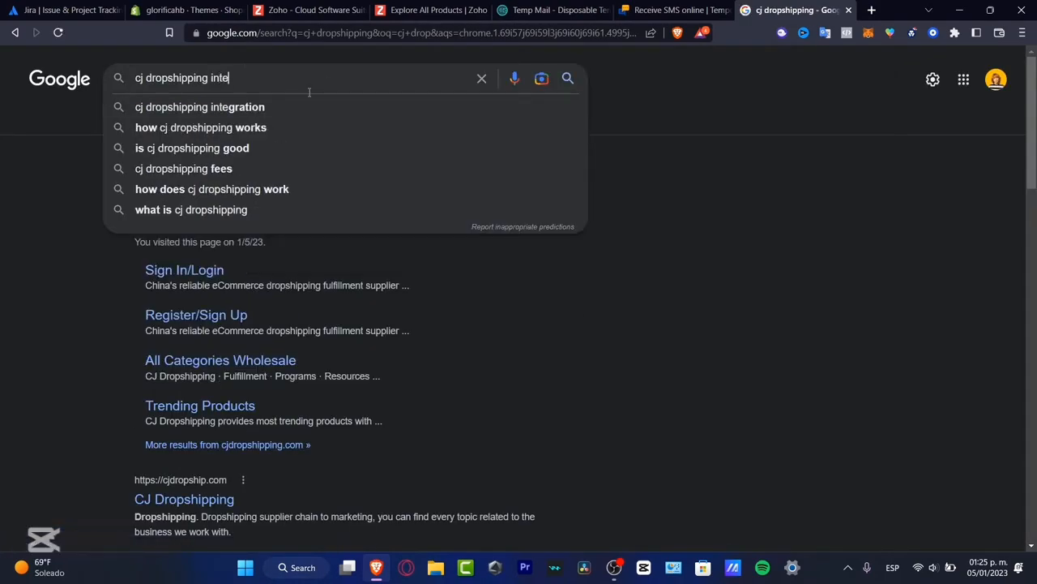
pyautogui.click(312, 107)
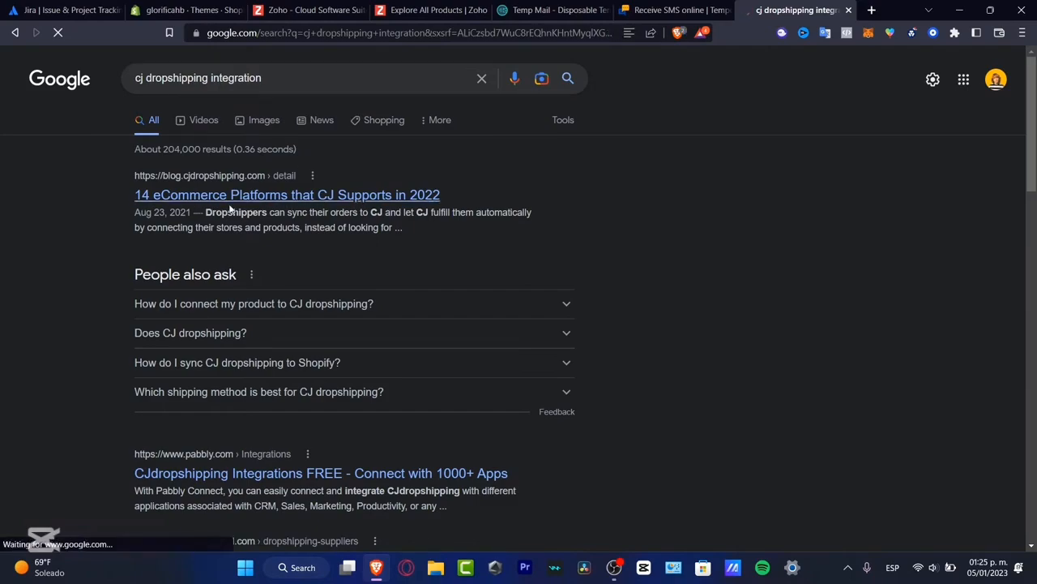
pyautogui.click(283, 199)
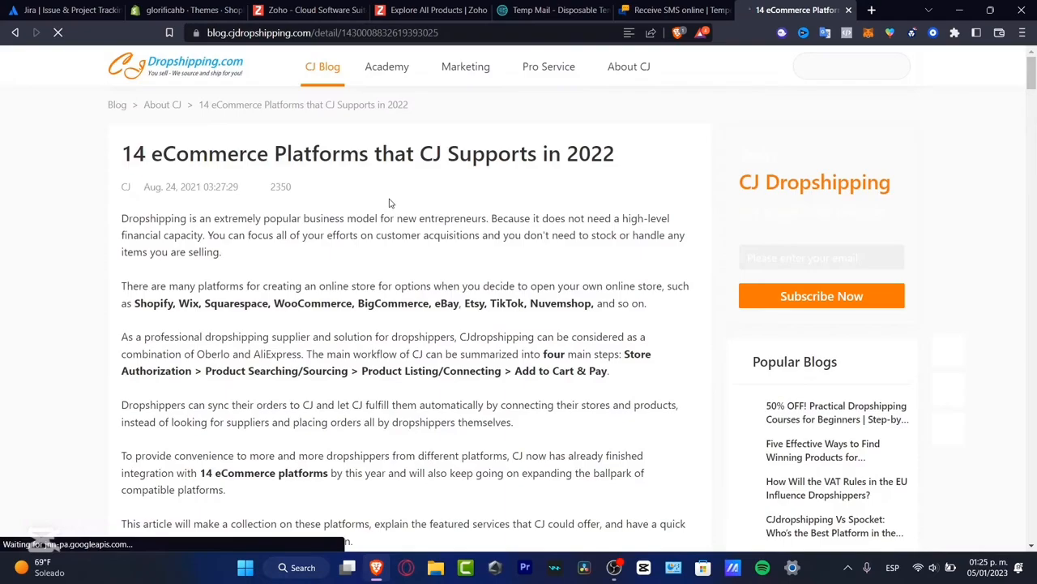
pyautogui.scroll(-2, 563, 162)
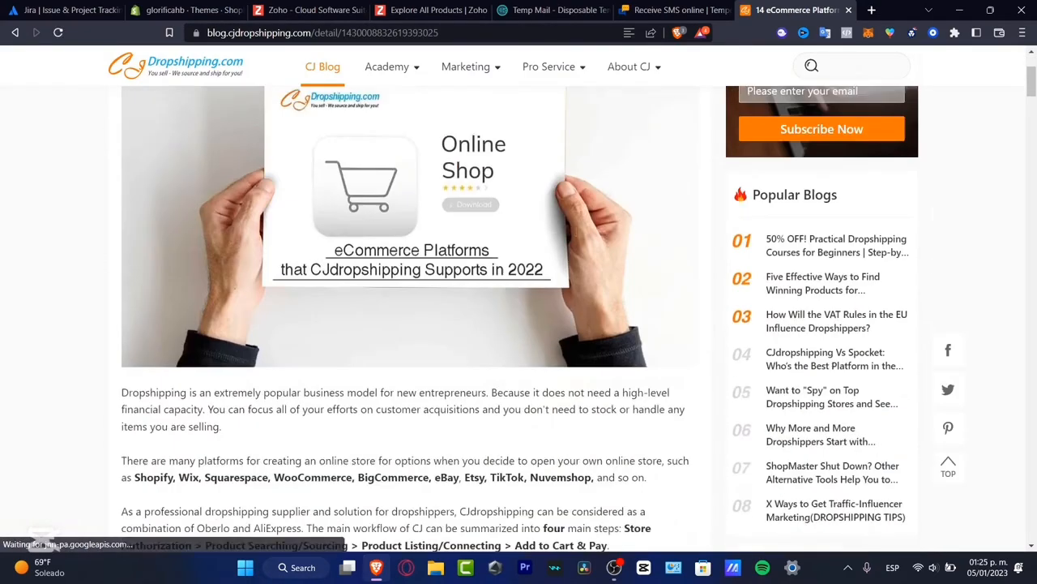
pyautogui.scroll(-8, 573, 231)
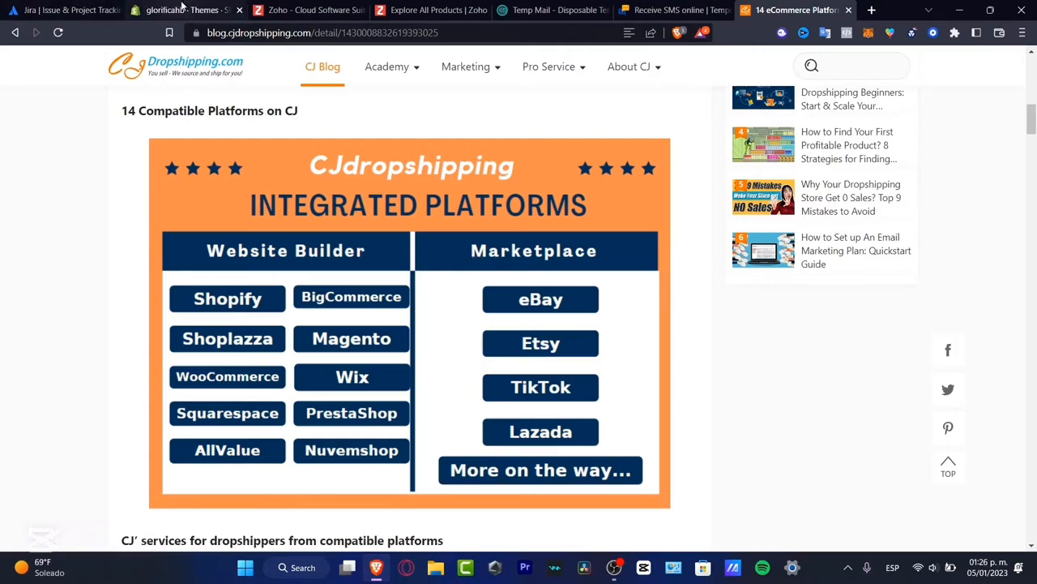
# Step: Switch to the Shopify admin and view the Shopify App Store through the recommended apps, closing both when finished
pyautogui.click(182, 8)
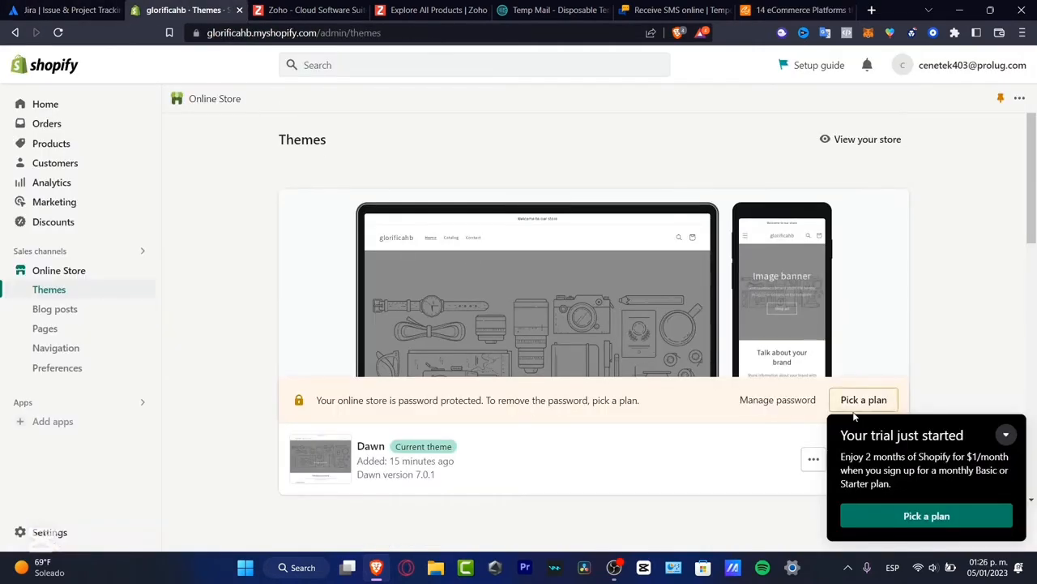
pyautogui.click(1008, 435)
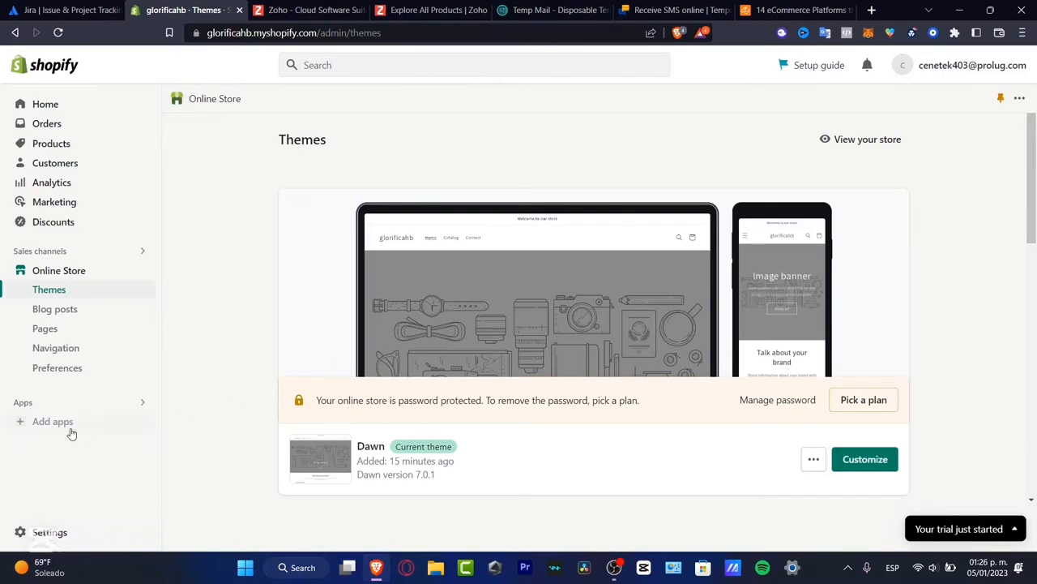
pyautogui.click(27, 404)
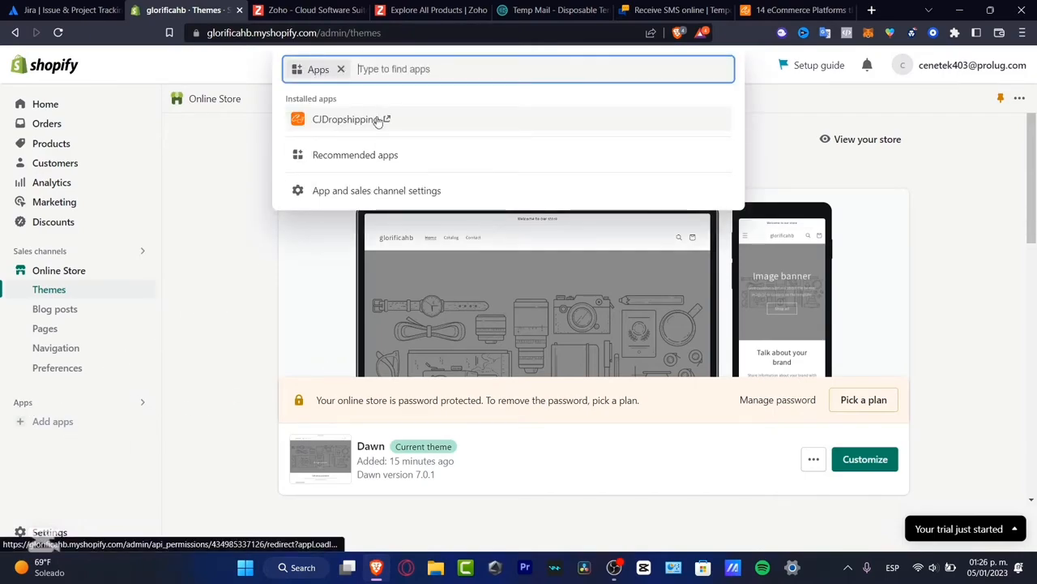
pyautogui.click(365, 155)
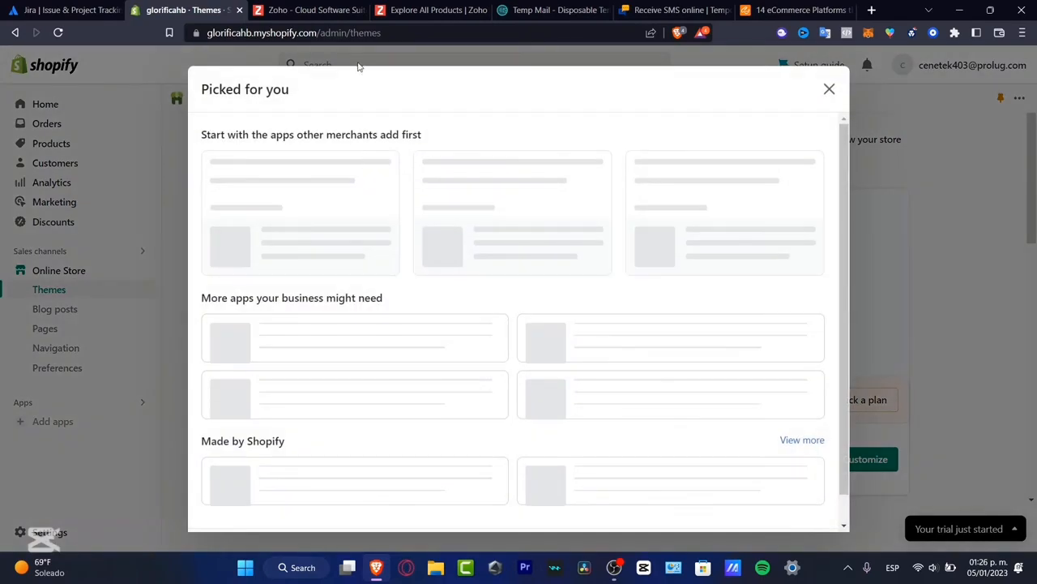
pyautogui.scroll(-2, 423, 165)
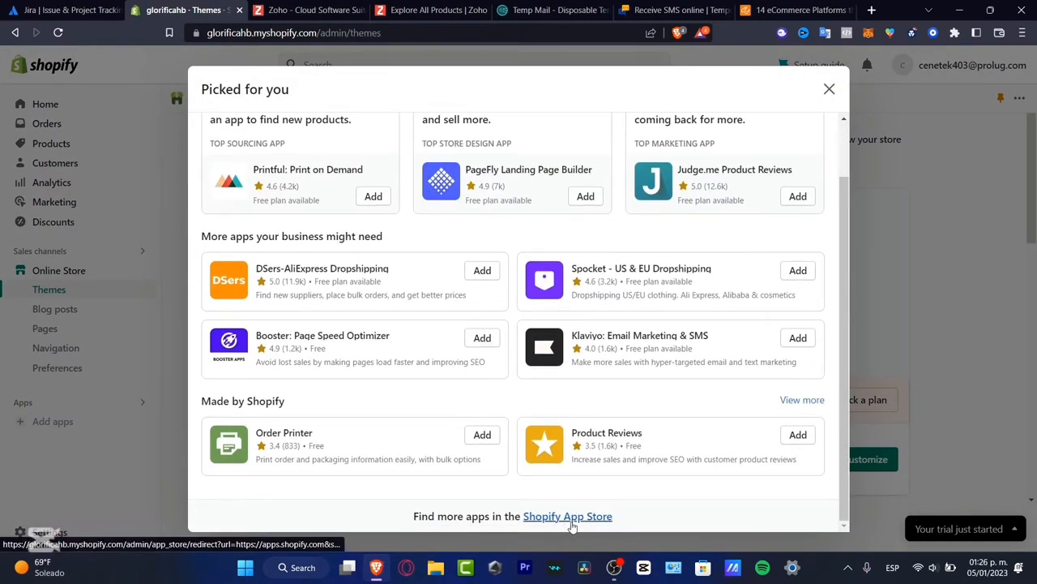
pyautogui.click(599, 517)
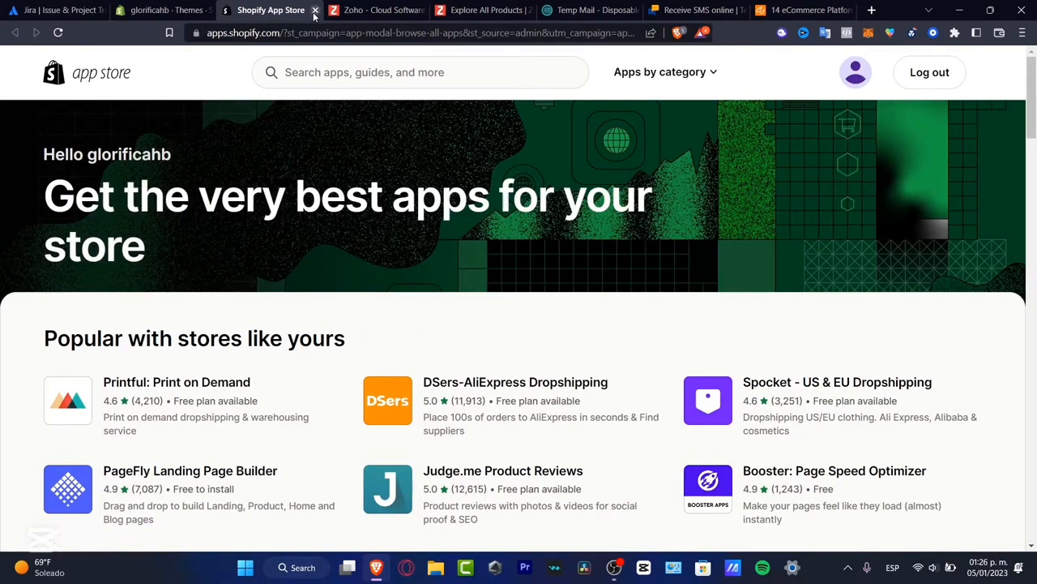
pyautogui.click(315, 9)
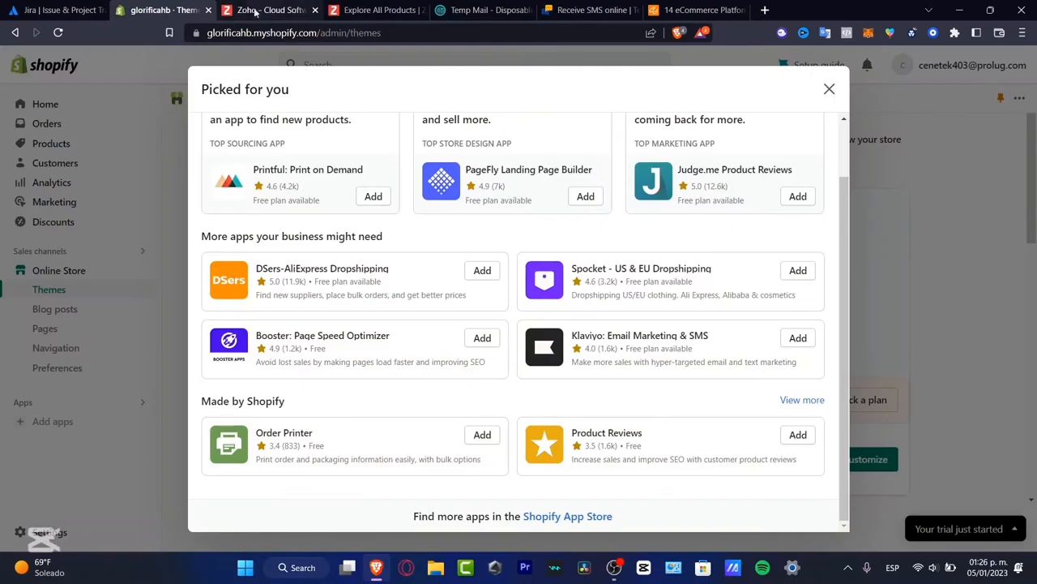
pyautogui.click(175, 186)
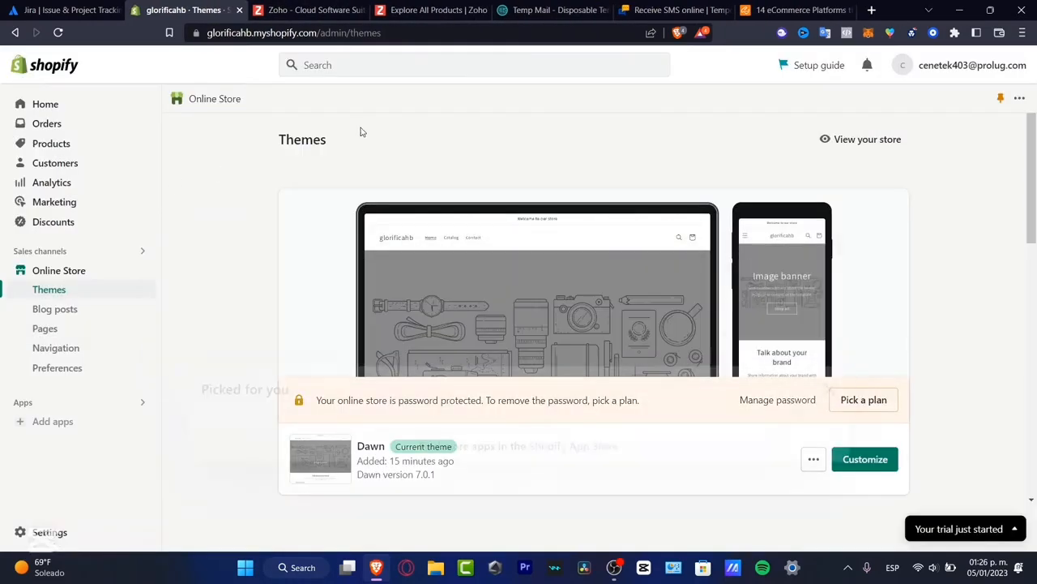
# Step: Open the installed CJDropshipping app from the Shopify store's apps and dismiss the site's notification request
pyautogui.click(71, 427)
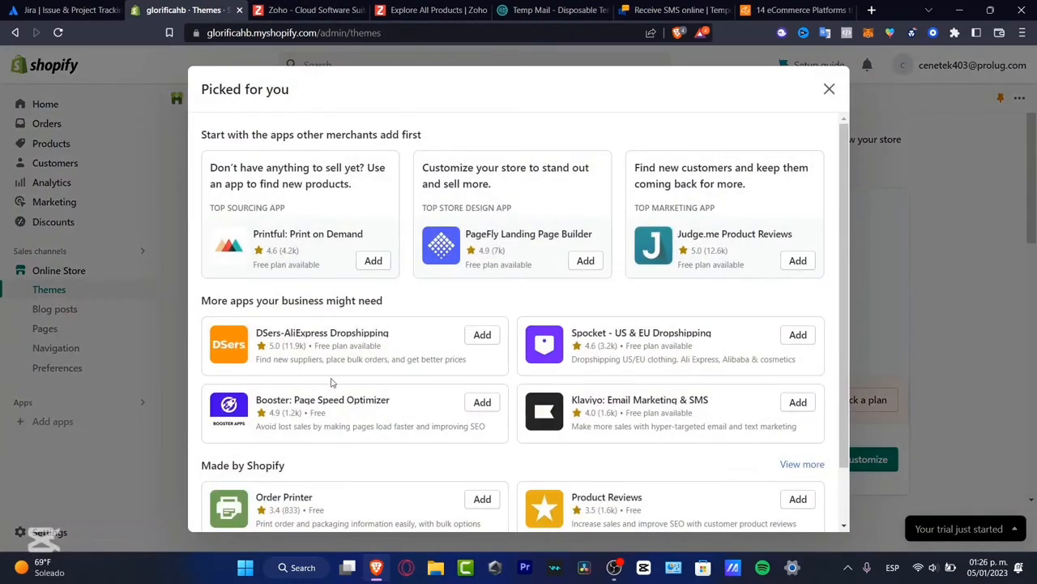
pyautogui.click(130, 333)
pyautogui.click(142, 402)
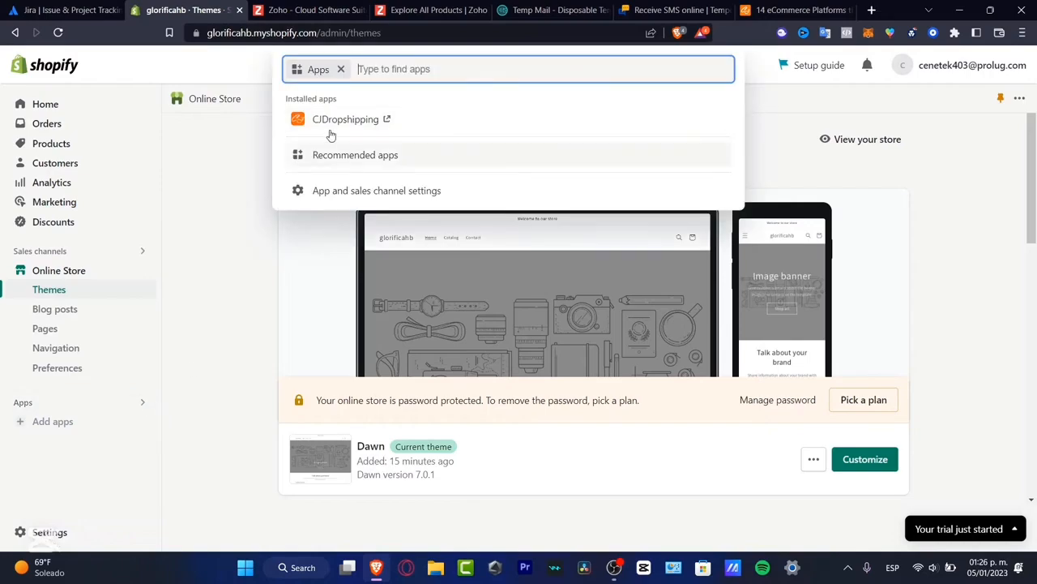
pyautogui.click(333, 123)
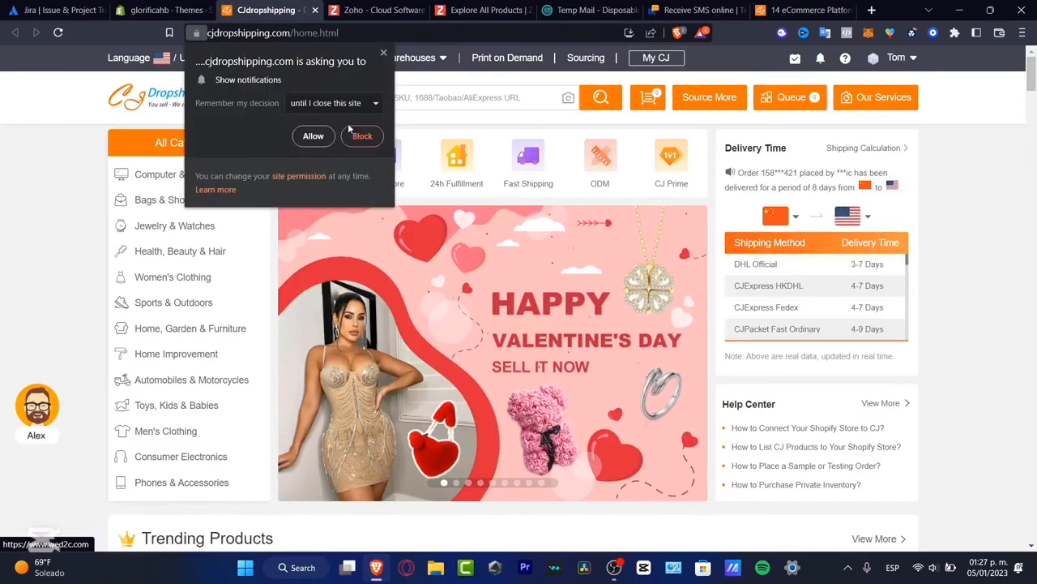
pyautogui.click(383, 53)
pyautogui.moveTo(385, 60)
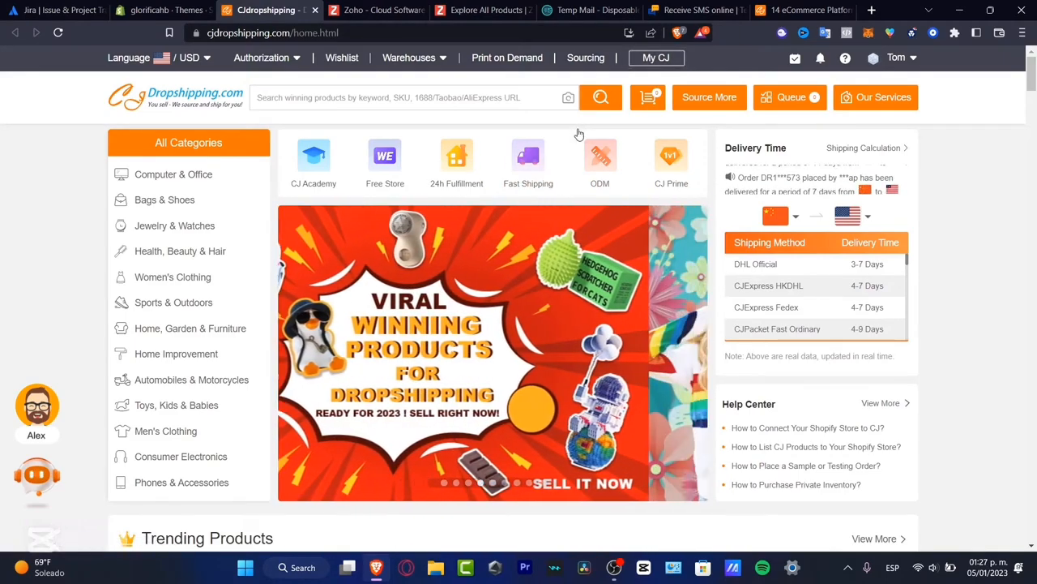
# Step: Return to the Shopify admin, check the installed apps, and open the store's product list
pyautogui.click(146, 11)
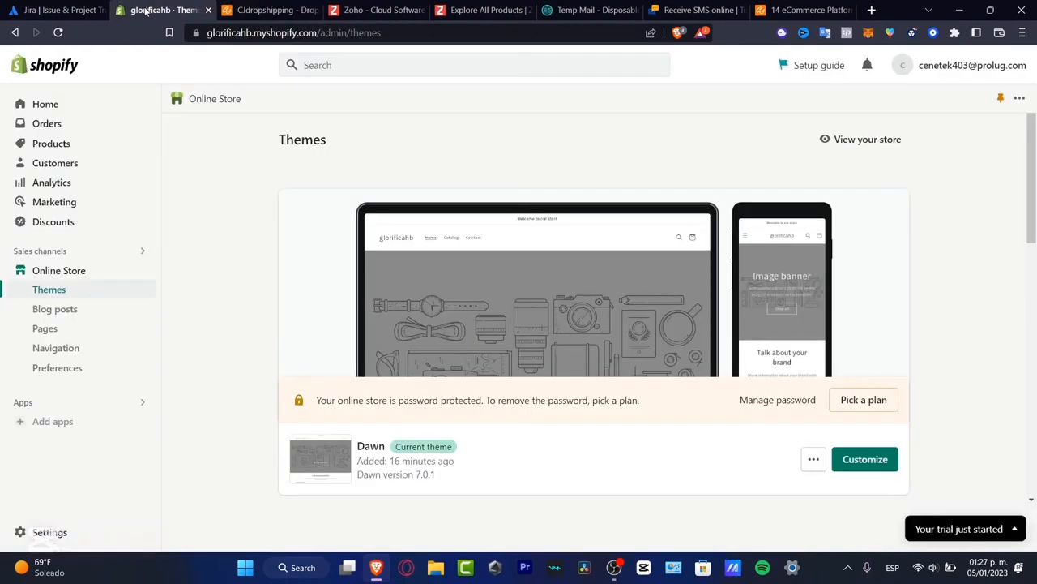
pyautogui.click(89, 403)
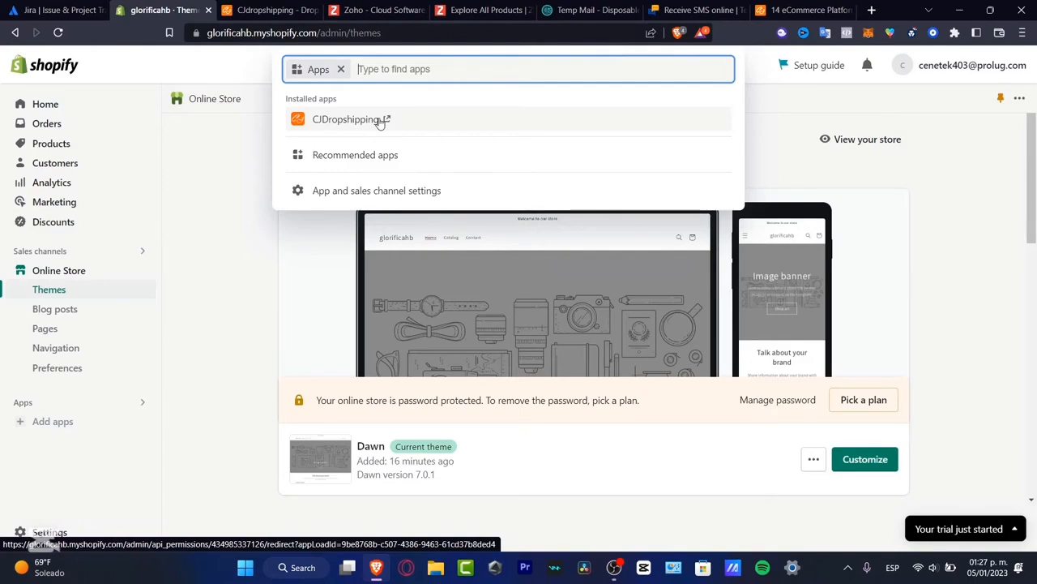
pyautogui.click(172, 147)
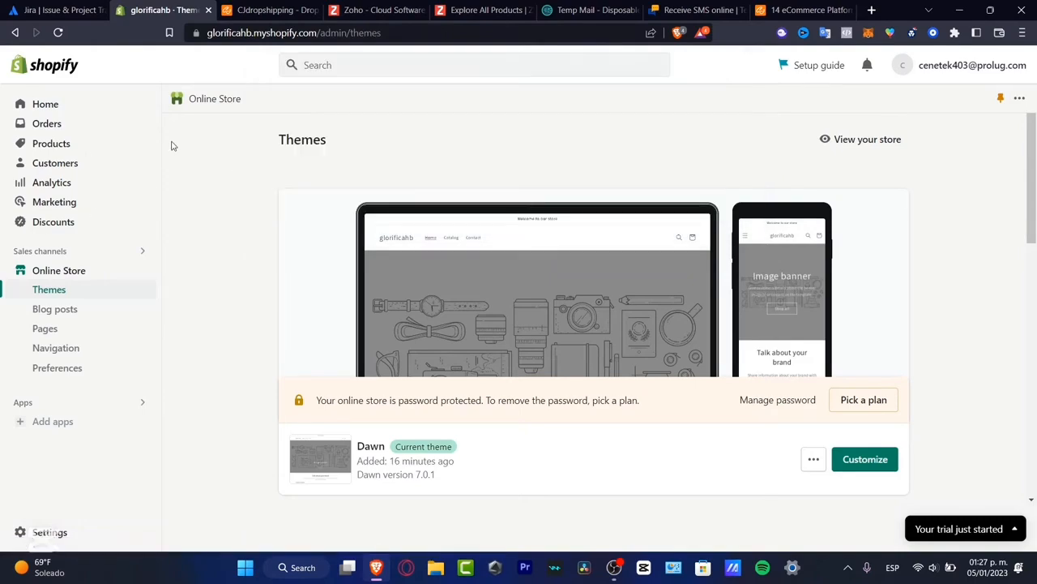
pyautogui.click(64, 141)
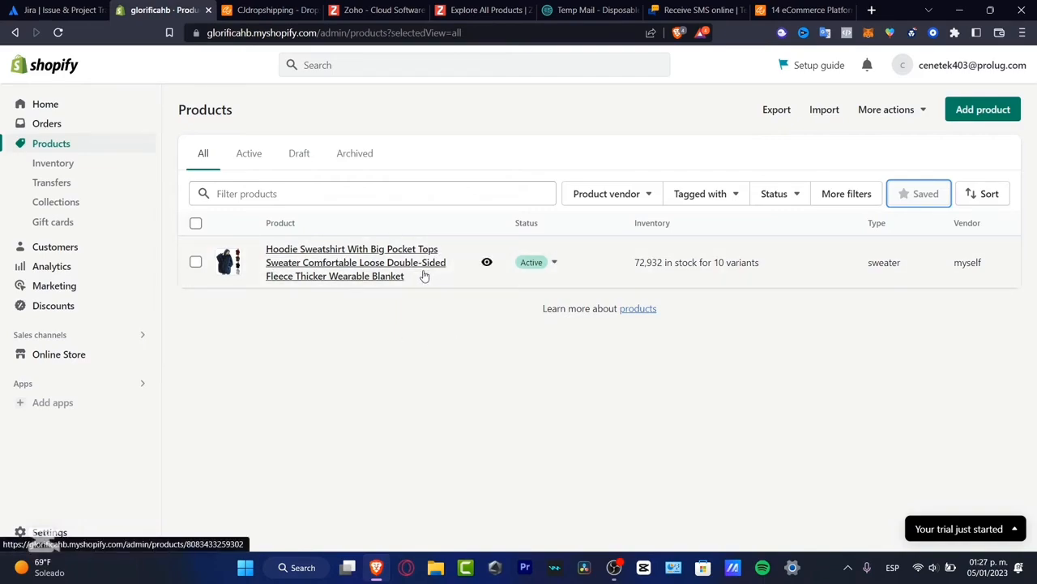
# Step: Switch to CJdropshipping and review the account profile's registration information down to the My Stores section
pyautogui.click(276, 10)
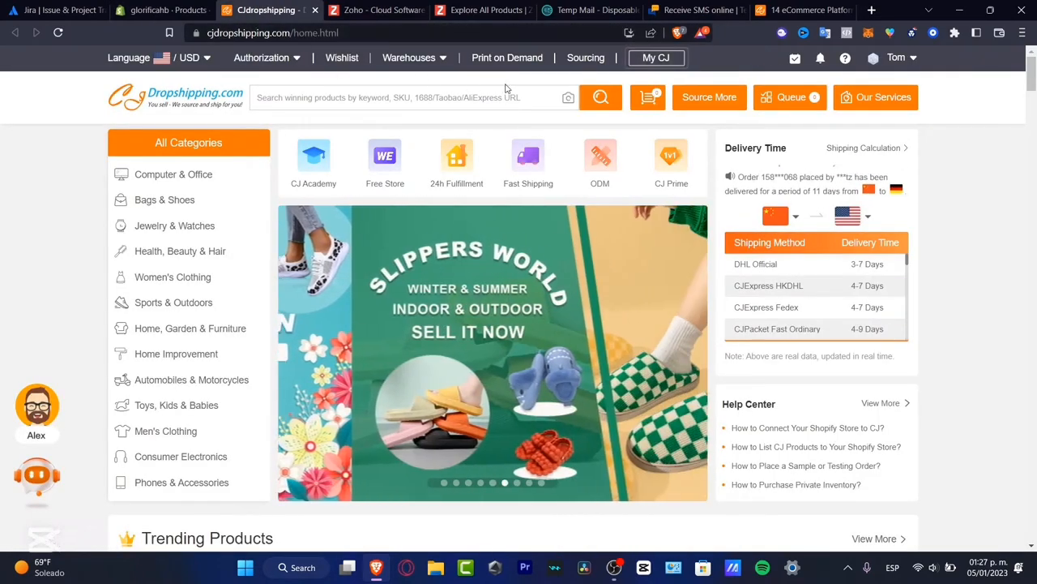
pyautogui.moveTo(907, 60)
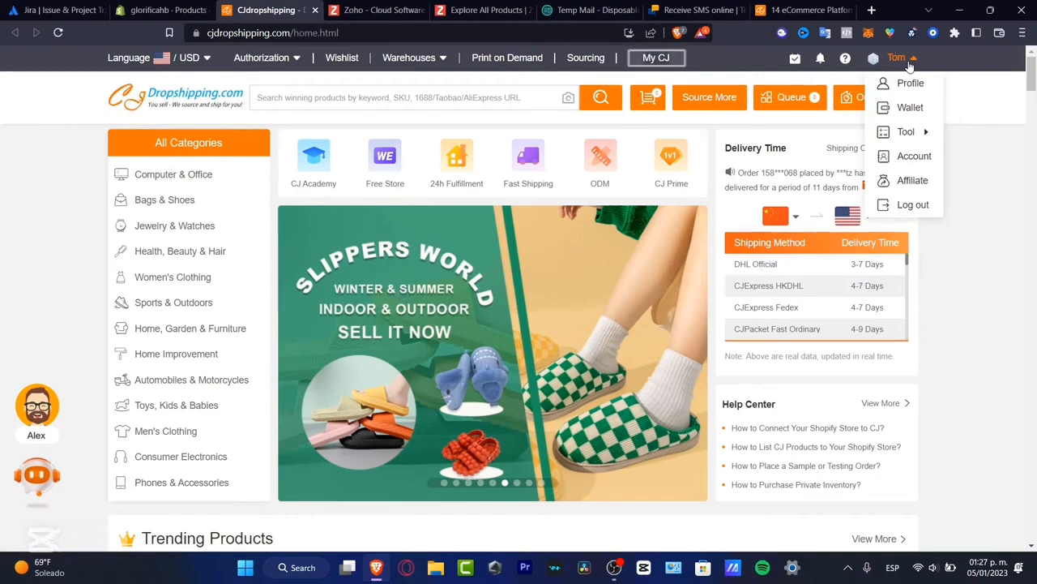
pyautogui.click(910, 83)
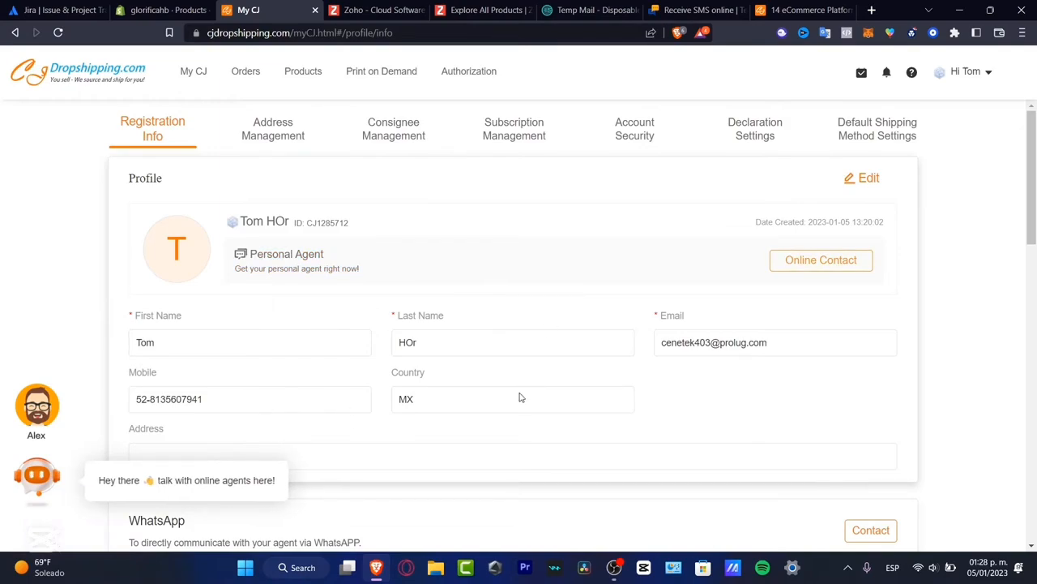
pyautogui.scroll(-3, 521, 397)
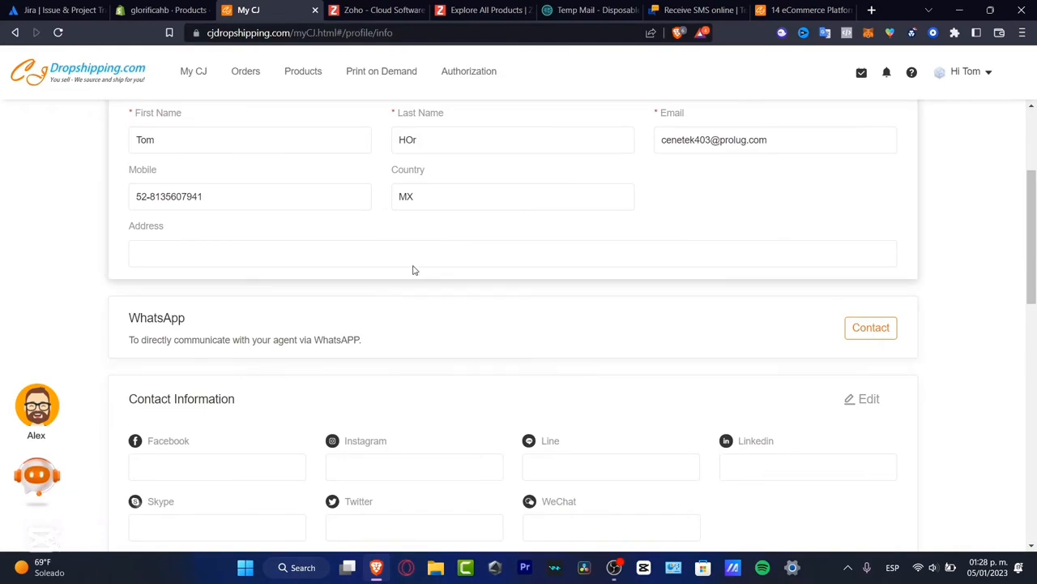
pyautogui.scroll(-5, 417, 273)
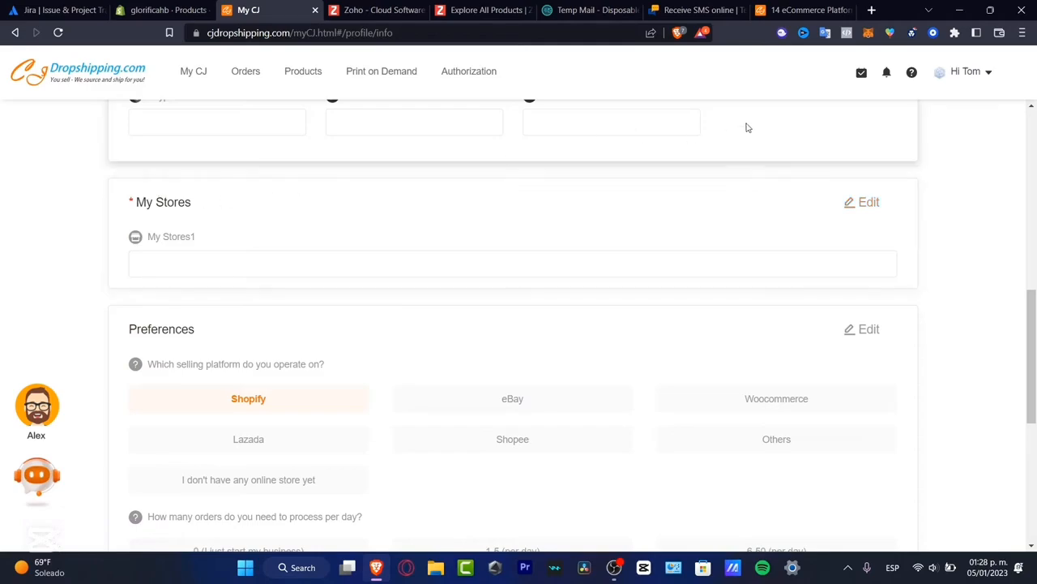
pyautogui.click(852, 201)
pyautogui.click(585, 259)
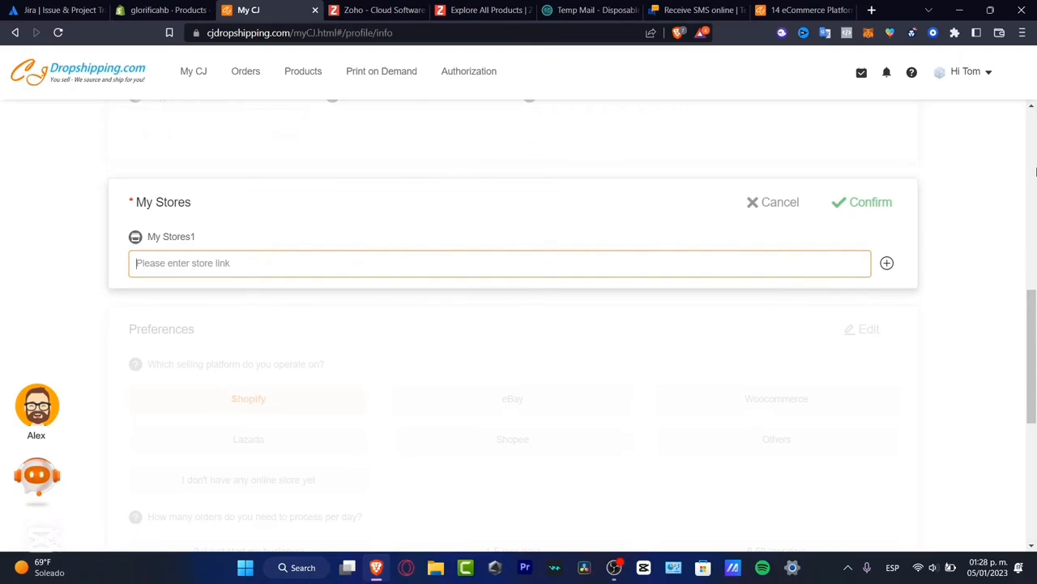
pyautogui.click(808, 201)
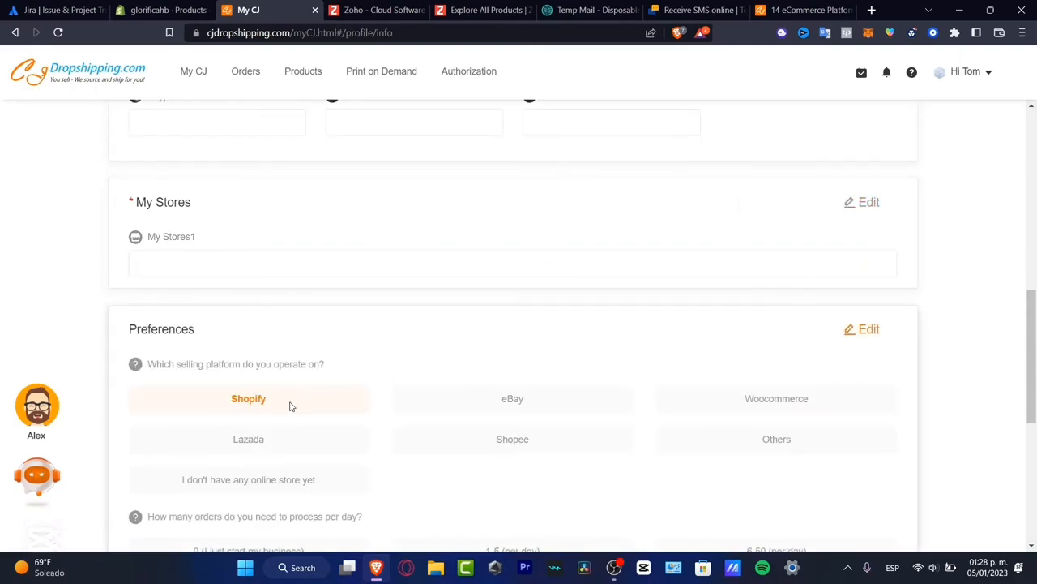
# Step: Review the profile preferences for selling platform, daily order volume and product categories
pyautogui.scroll(-3, 291, 406)
pyautogui.scroll(-3, 296, 407)
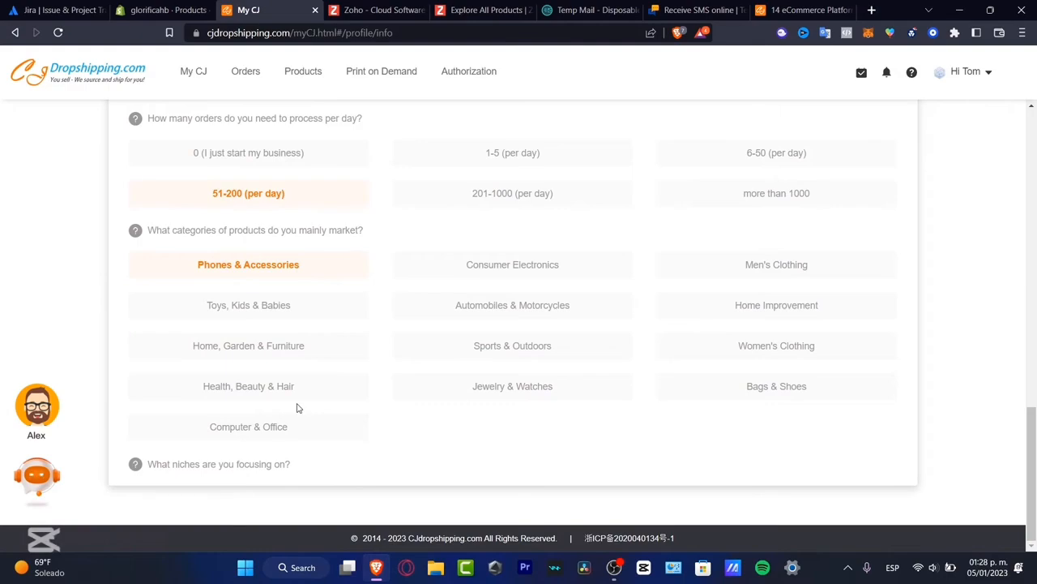
pyautogui.scroll(15, 659, 386)
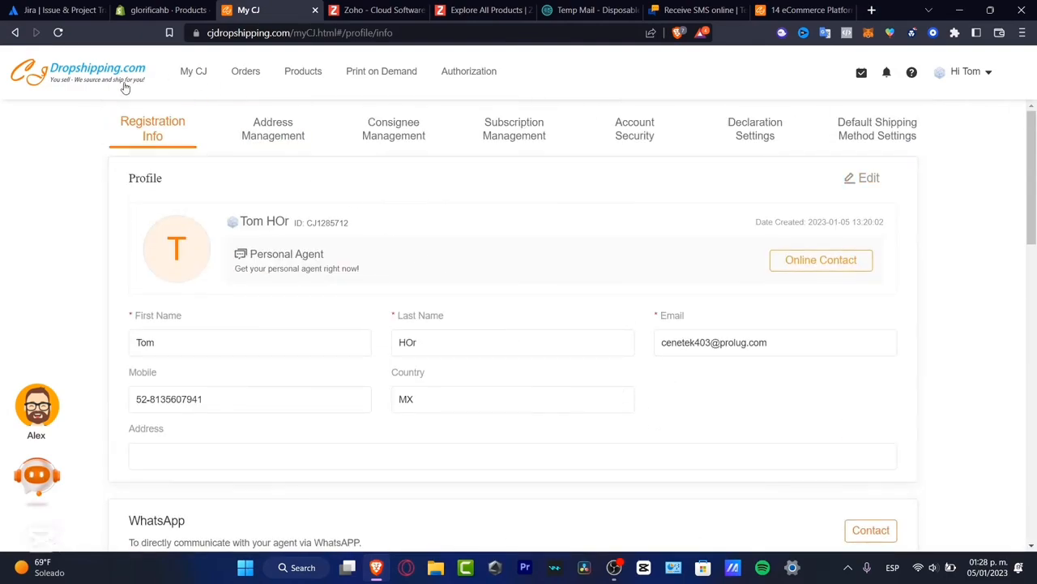
# Step: Return to the CJdropshipping home page and compare its Trending Products with the product list in the Shopify admin
pyautogui.click(78, 86)
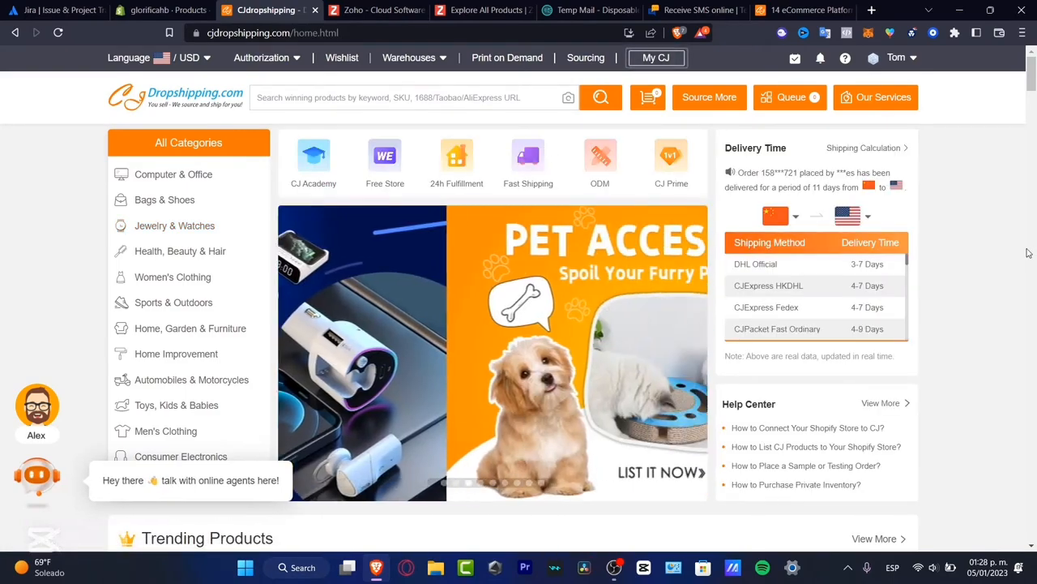
pyautogui.scroll(-5, 1017, 280)
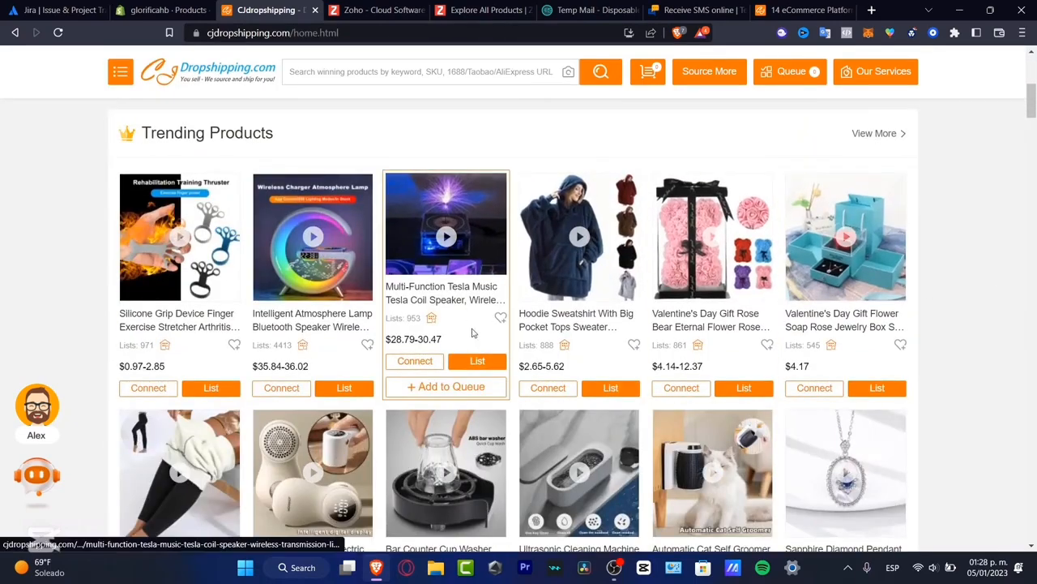
pyautogui.click(187, 7)
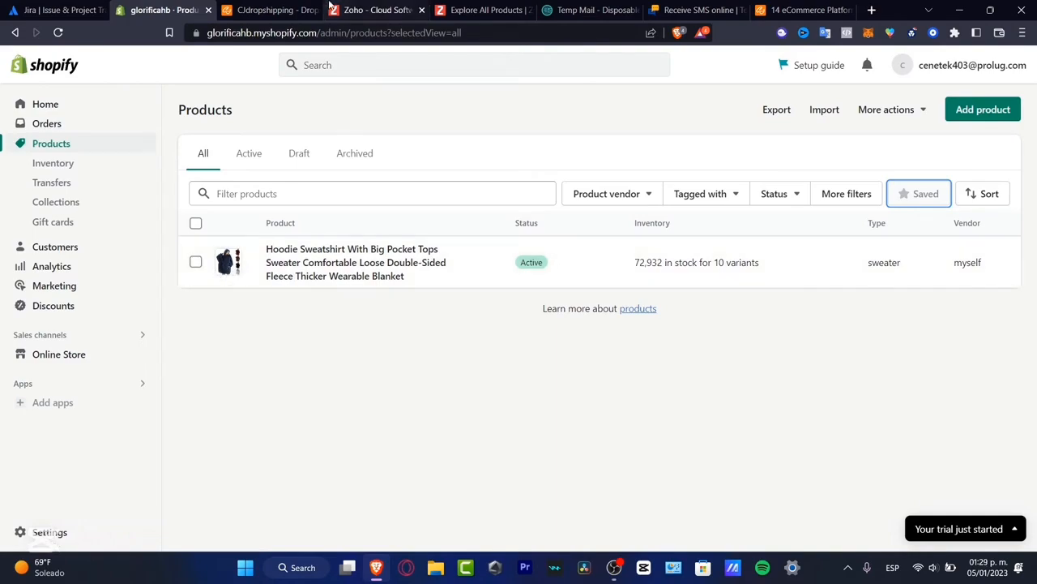
pyautogui.click(296, 8)
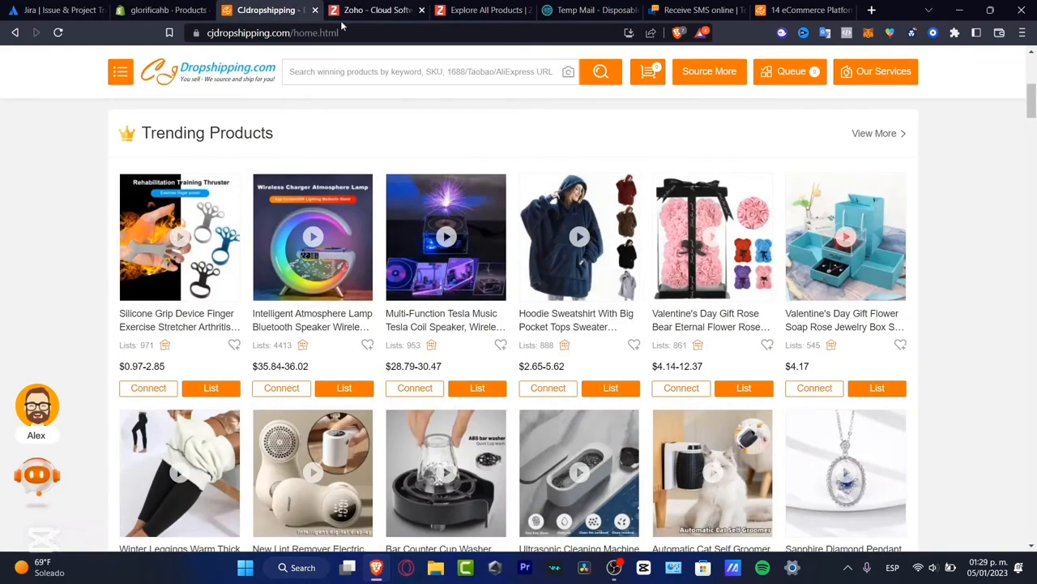
pyautogui.moveTo(586, 263)
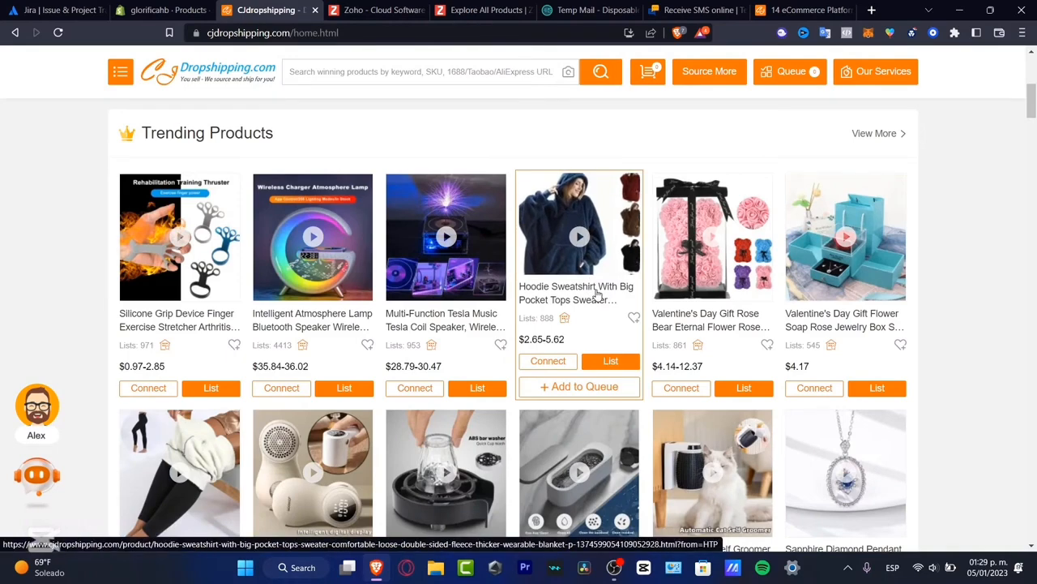
# Step: Browse the Trending Products and New Products sections on the CJdropshipping home page
pyautogui.moveTo(740, 273)
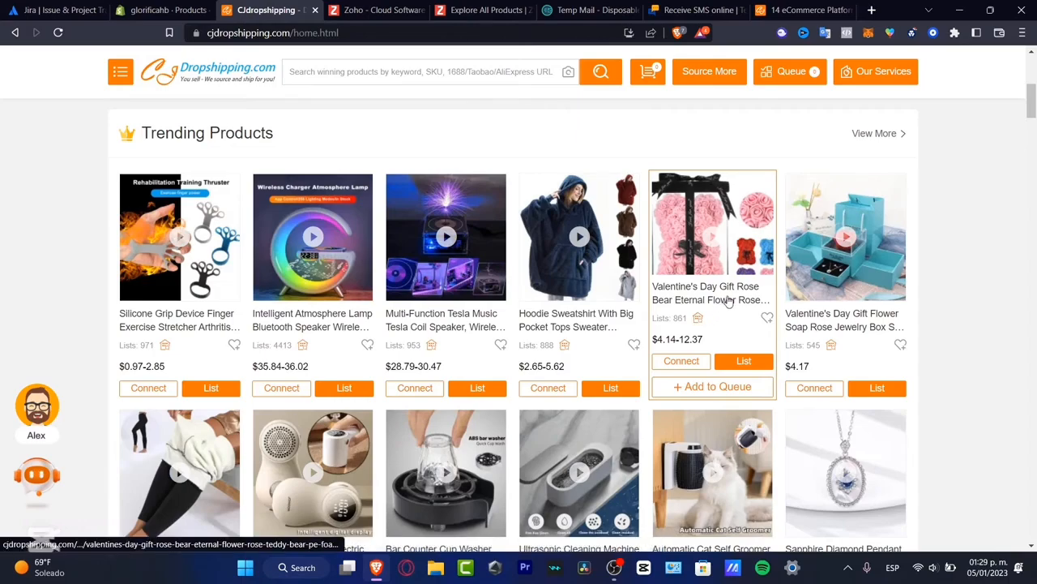
pyautogui.scroll(-3, 728, 302)
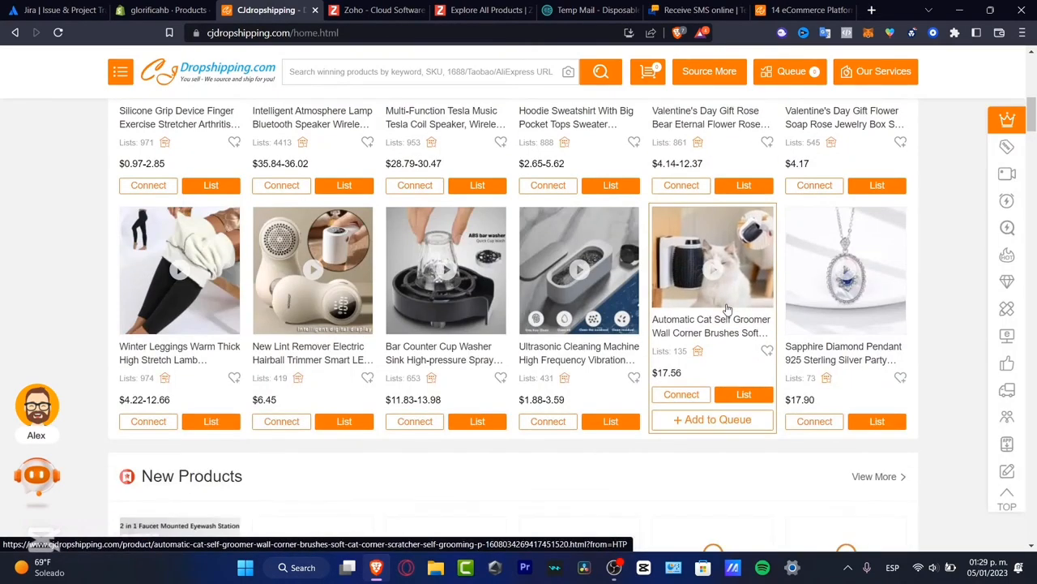
pyautogui.scroll(-2, 727, 310)
pyautogui.moveTo(728, 314)
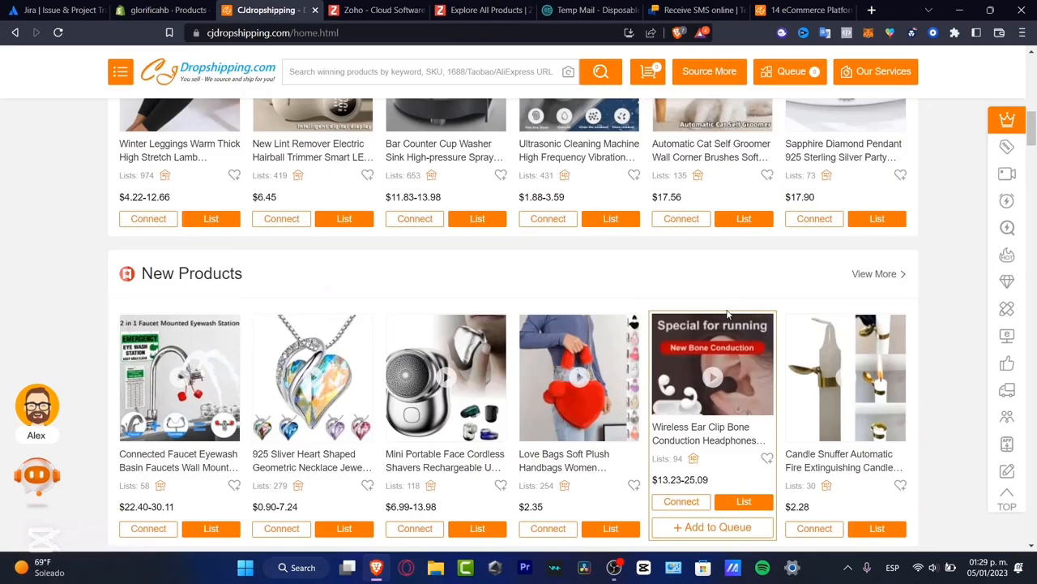
pyautogui.scroll(7, 747, 350)
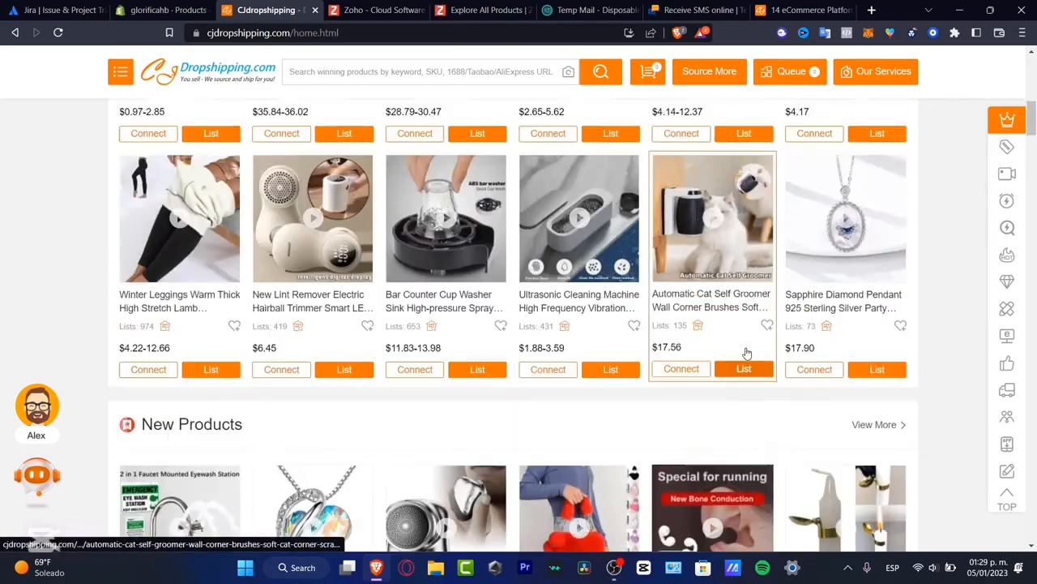
pyautogui.scroll(-3, 834, 307)
pyautogui.scroll(-2, 835, 307)
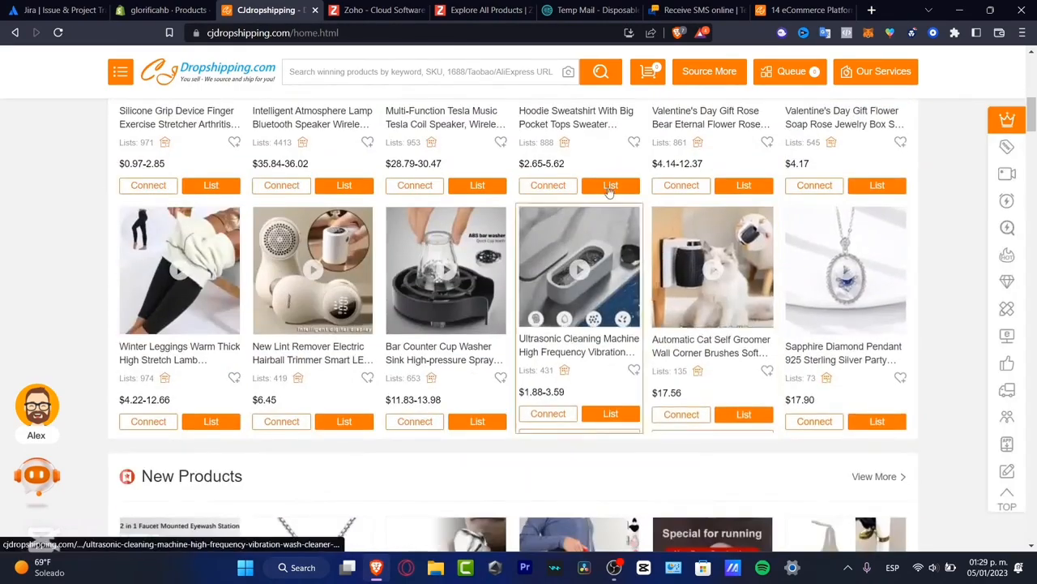
pyautogui.scroll(3, 609, 192)
# Step: Open the Hoodie Sweatshirt With Big Pocket product and review its price, shipping details, description and size information
pyautogui.click(580, 298)
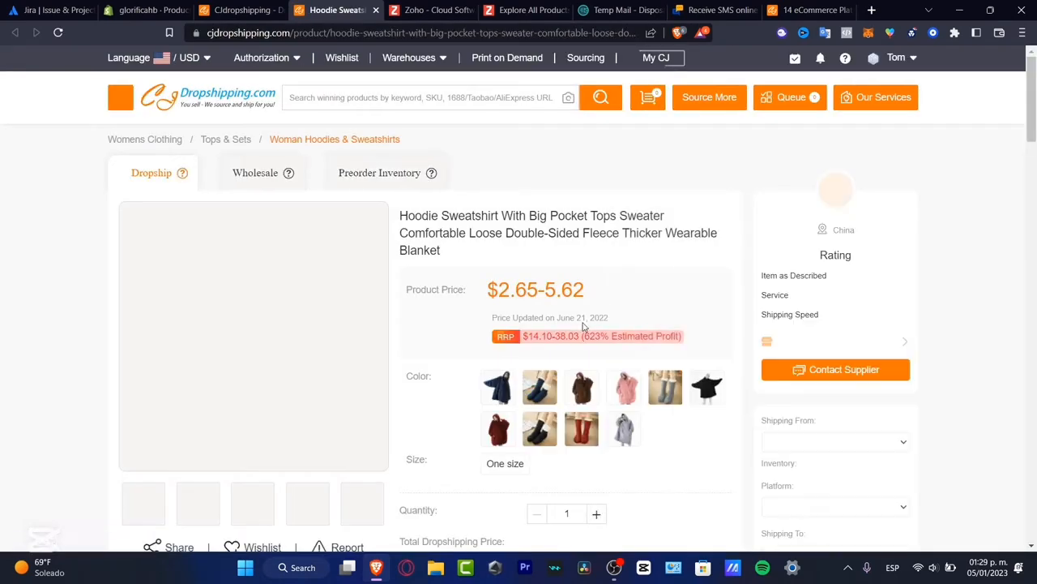
pyautogui.scroll(-5, 583, 328)
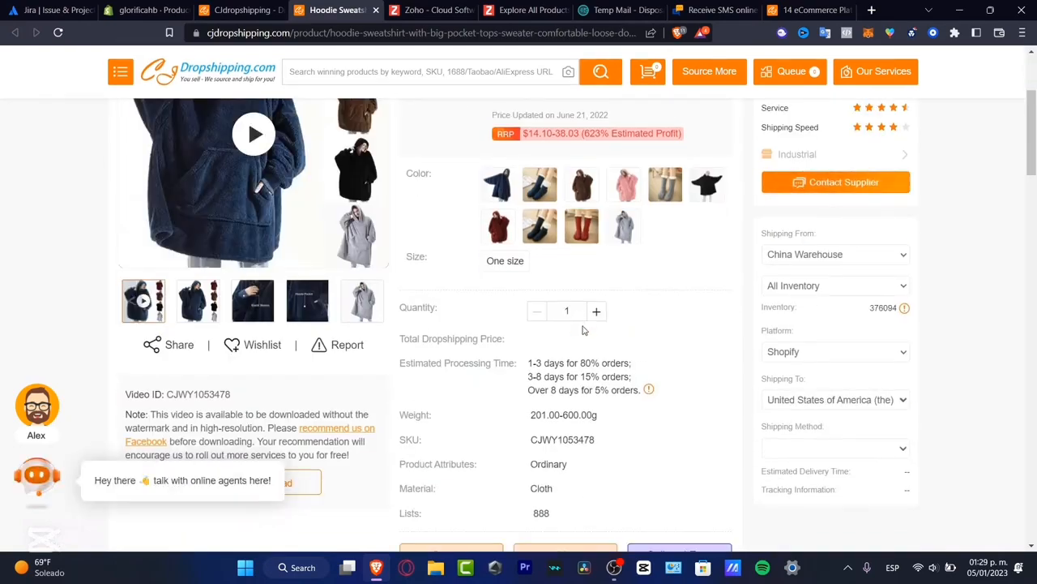
pyautogui.scroll(-5, 585, 334)
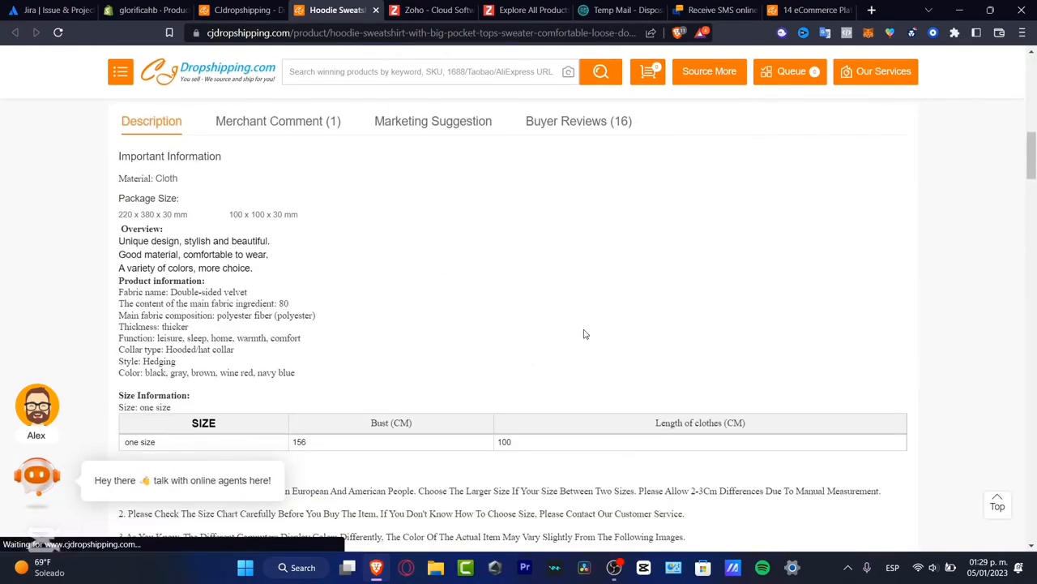
pyautogui.scroll(-8, 585, 334)
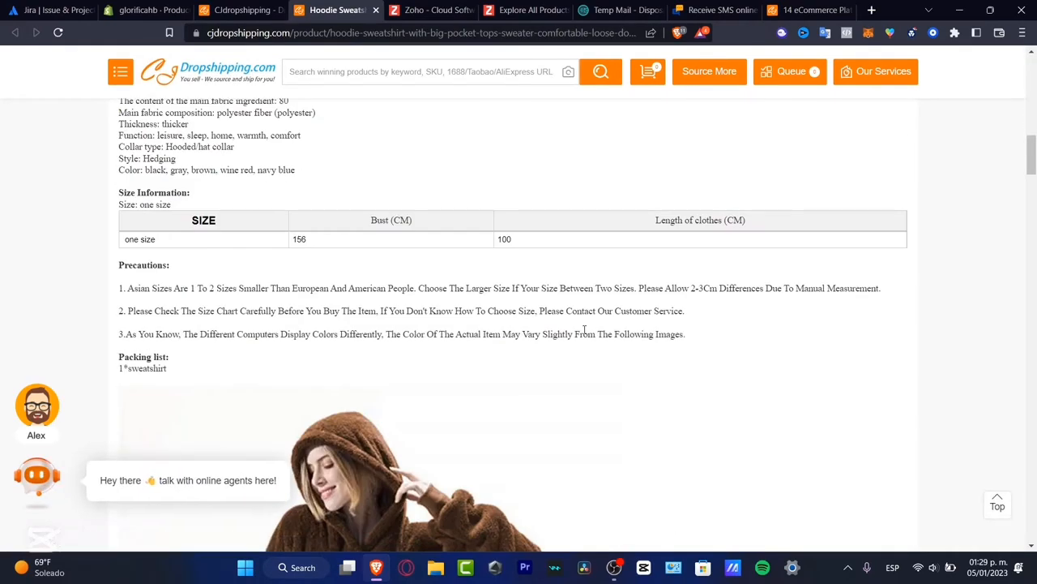
pyautogui.scroll(-10, 585, 334)
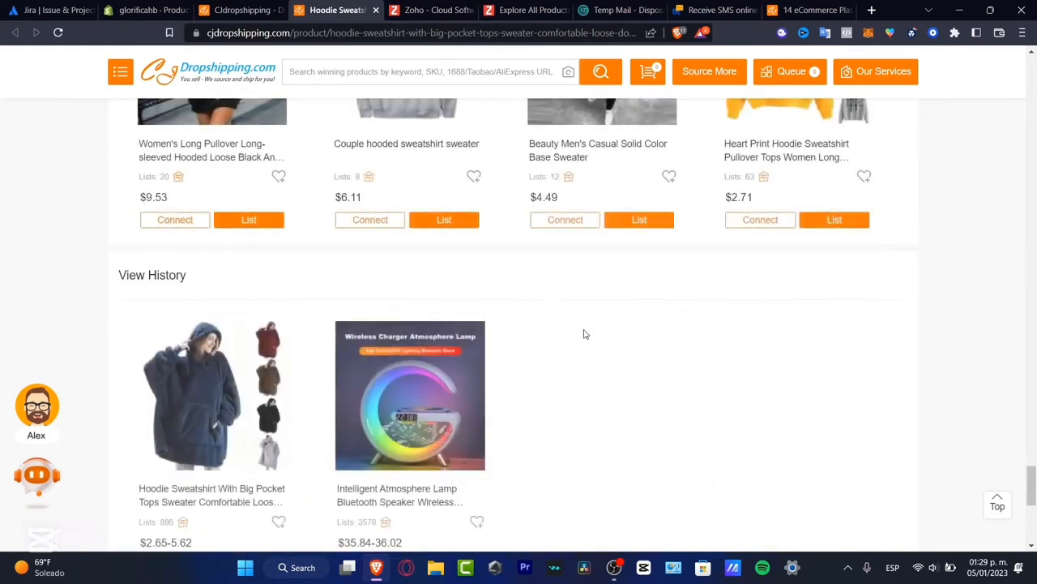
# Step: Browse the Recommended Products and open the listing form for the Women's Long Pullover black and gray sweatshirt
pyautogui.scroll(5, 585, 334)
pyautogui.scroll(3, 585, 334)
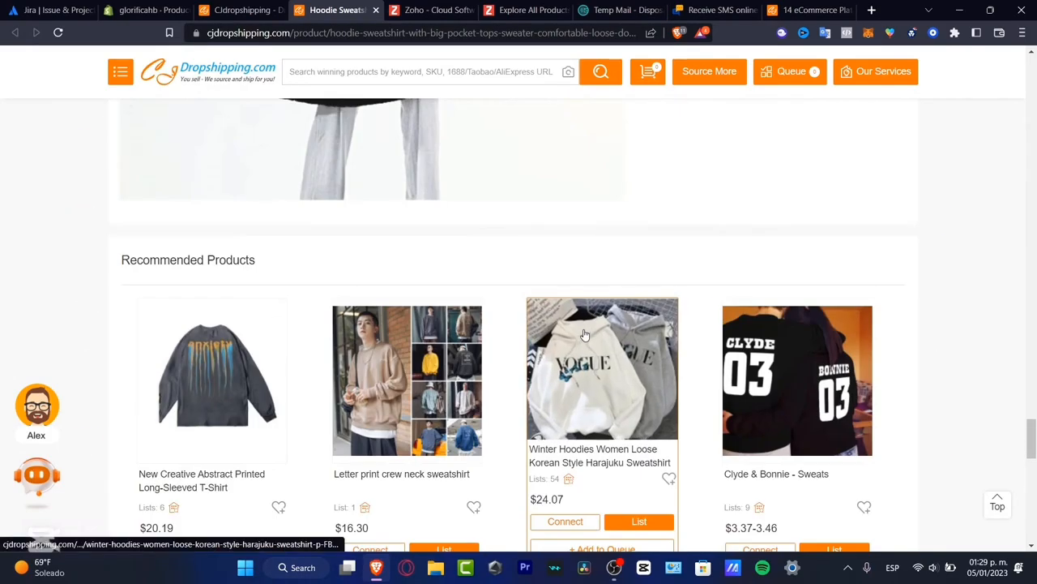
pyautogui.scroll(-3, 797, 216)
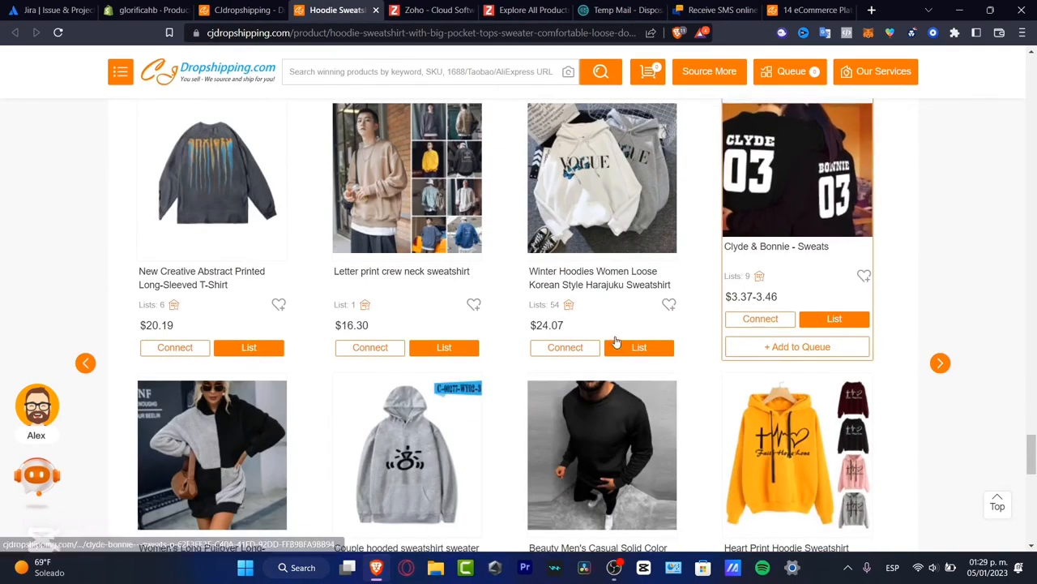
pyautogui.scroll(-3, 421, 332)
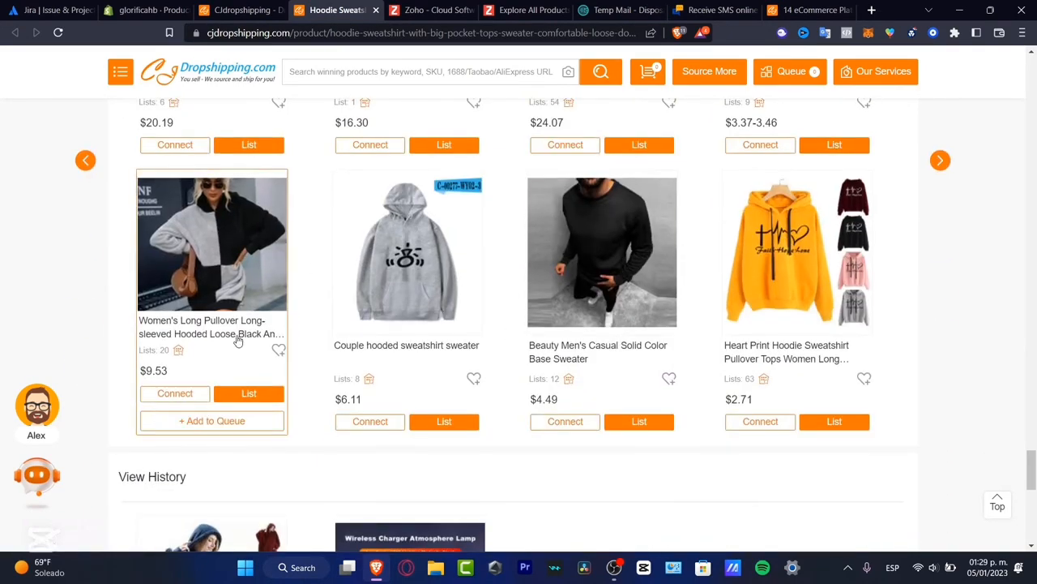
pyautogui.click(242, 394)
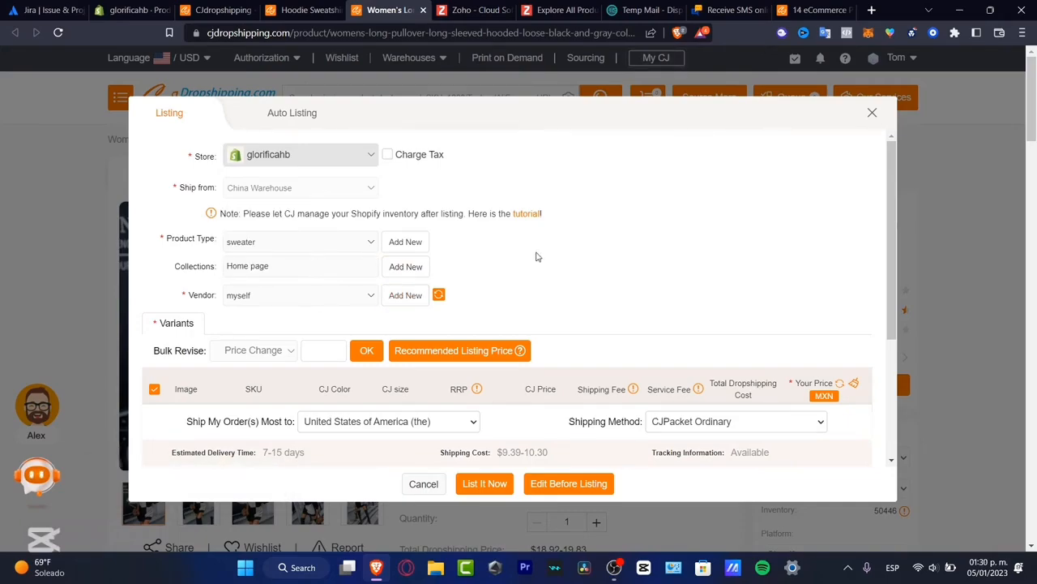
# Step: Examine the variants in the listing form, including the XL variant's CJ price, shipping fee, service fee and total dropshipping cost
pyautogui.scroll(-2, 543, 260)
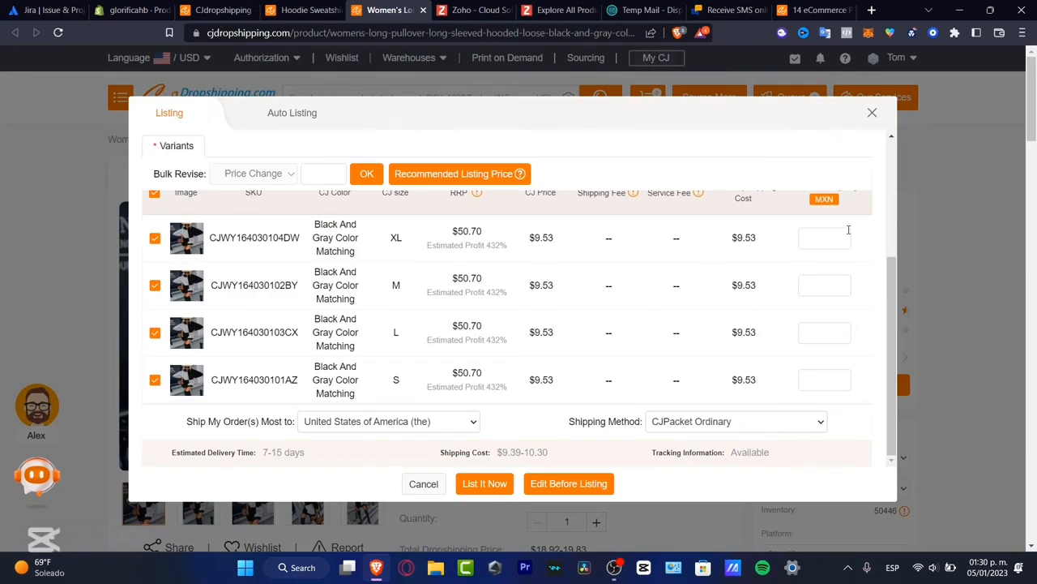
pyautogui.scroll(3, 781, 267)
pyautogui.scroll(-3, 762, 282)
pyautogui.moveTo(898, 297); pyautogui.dragTo(898, 281)
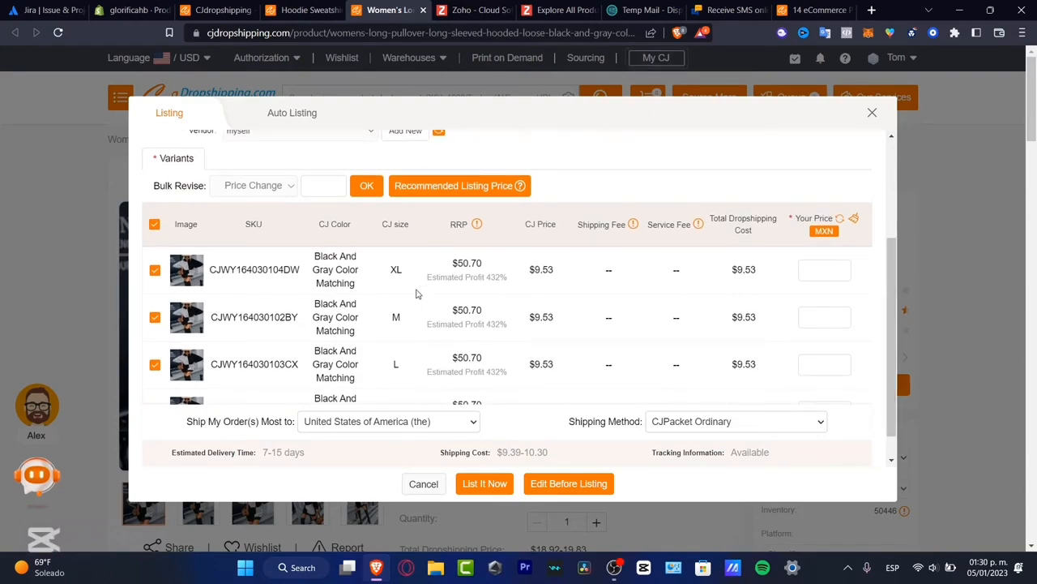
pyautogui.moveTo(526, 276); pyautogui.dragTo(562, 282)
pyautogui.moveTo(732, 269); pyautogui.dragTo(754, 269)
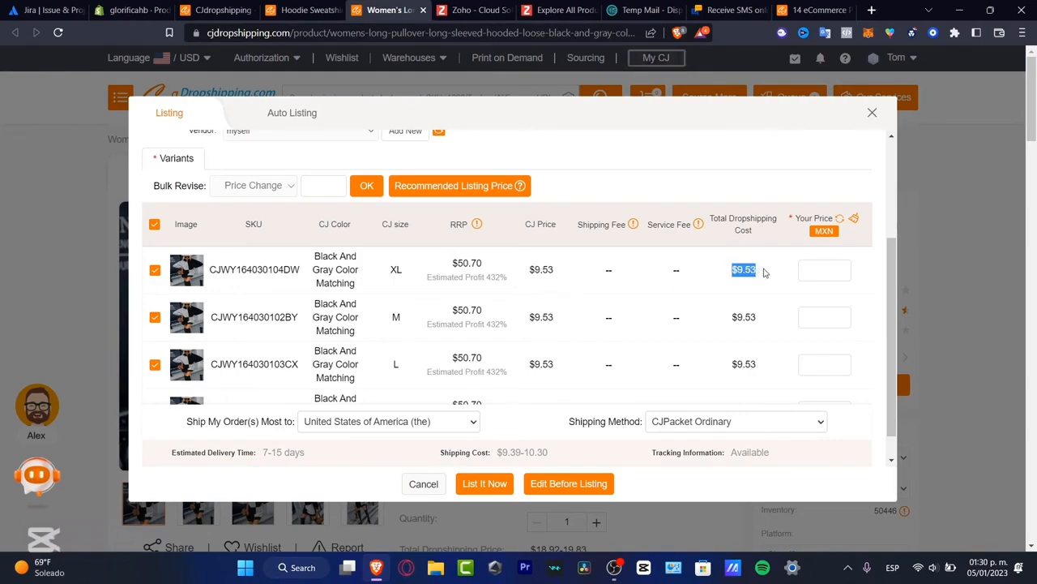
pyautogui.click(591, 274)
pyautogui.moveTo(658, 274); pyautogui.dragTo(683, 274)
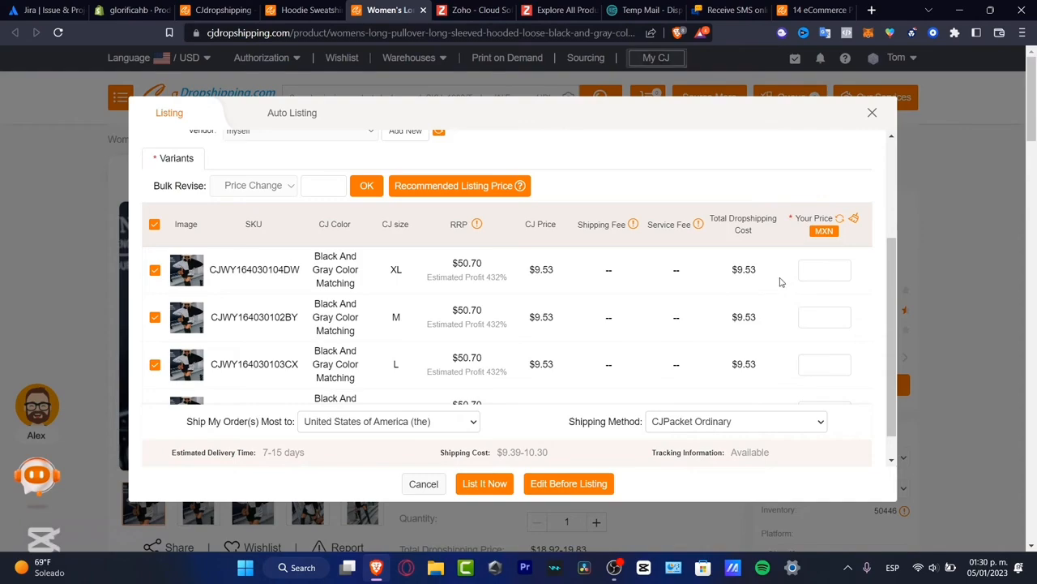
# Step: Enter a price of 15 MXN for the XL variant and check its dollar equivalent
pyautogui.write('15')
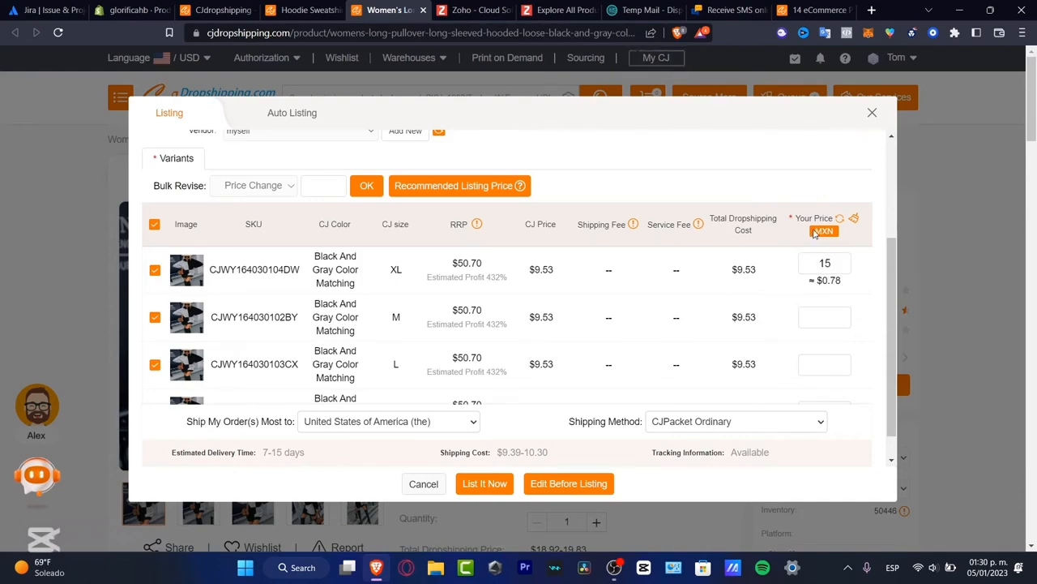
pyautogui.moveTo(830, 282); pyautogui.dragTo(848, 287)
# Step: Apply the recommended listing price to all variants, check the converted amounts, and list the product in the glorificahb store immediately
pyautogui.click(442, 188)
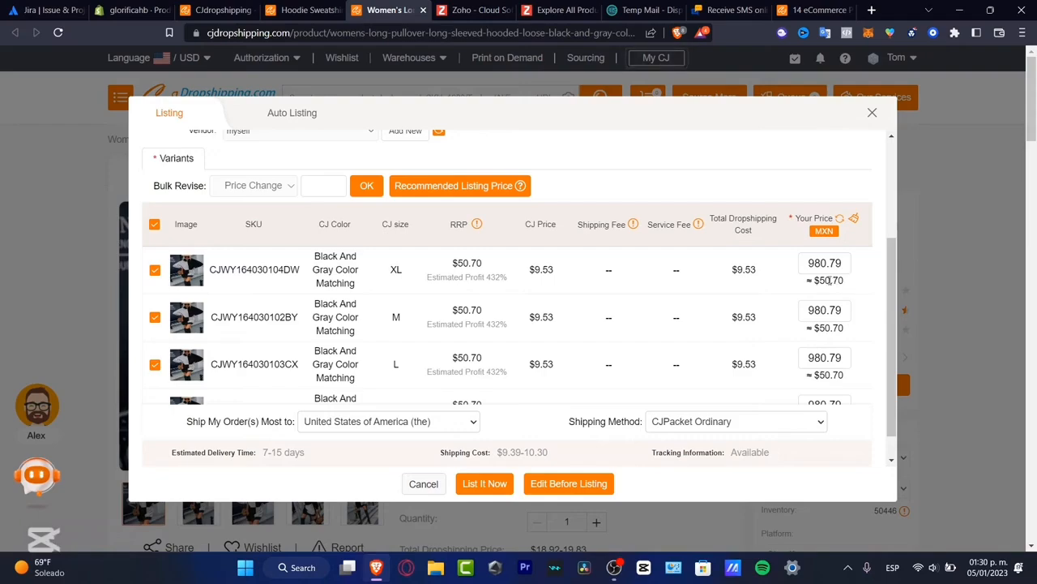
pyautogui.moveTo(842, 281); pyautogui.dragTo(806, 280)
pyautogui.moveTo(834, 233); pyautogui.dragTo(813, 234)
pyautogui.click(851, 250)
pyautogui.scroll(-1, 856, 259)
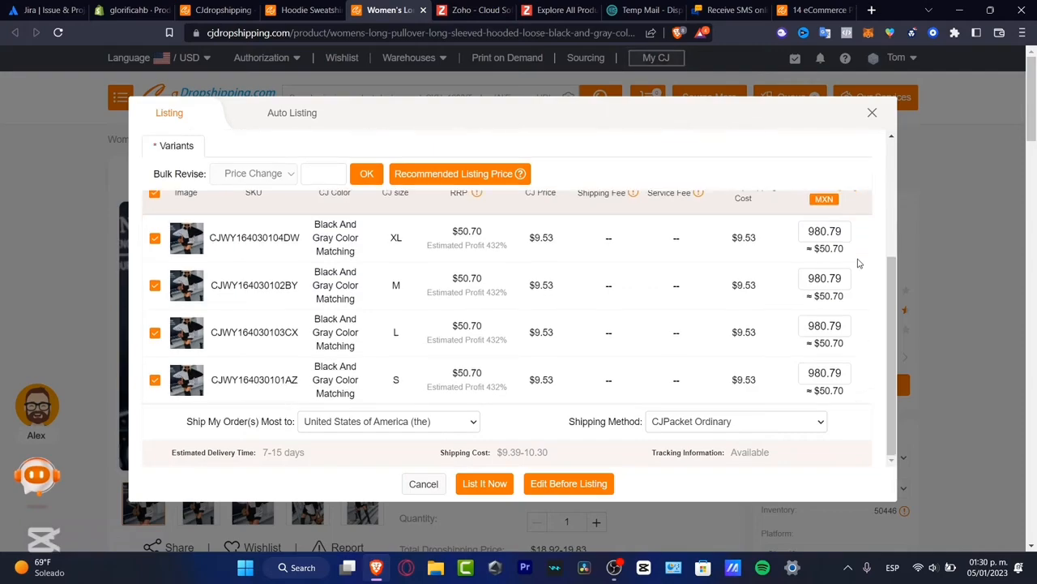
pyautogui.click(485, 484)
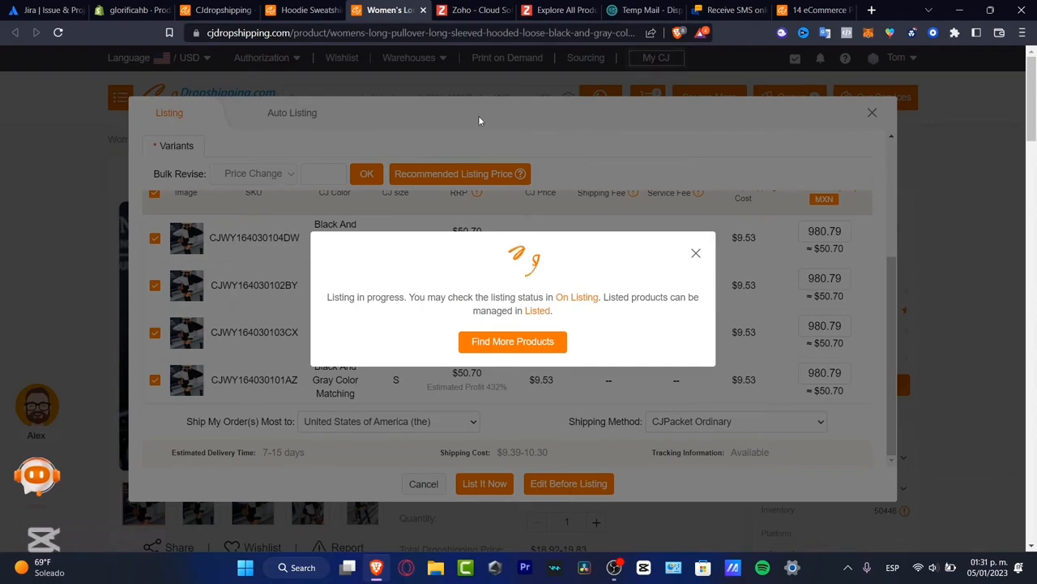
# Step: Go from the hoodie page to the account profile and review the connected products under Products
pyautogui.click(300, 10)
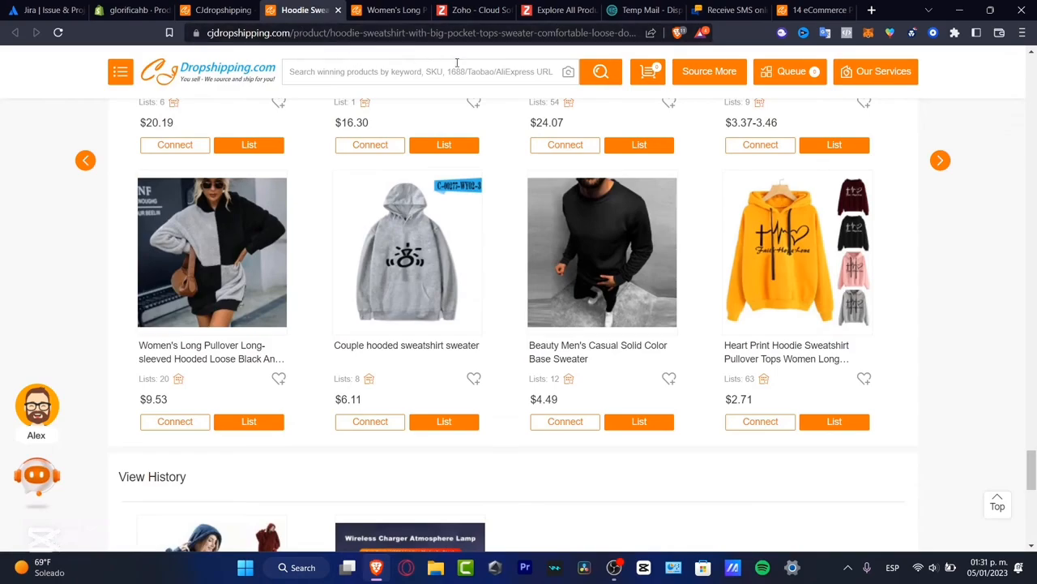
pyautogui.scroll(15, 927, 115)
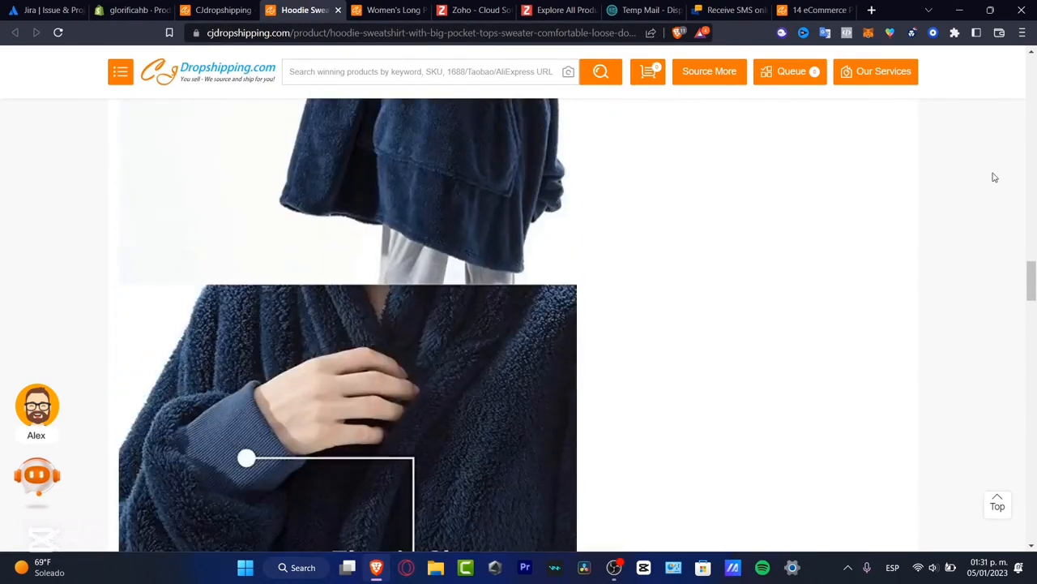
pyautogui.scroll(10, 994, 177)
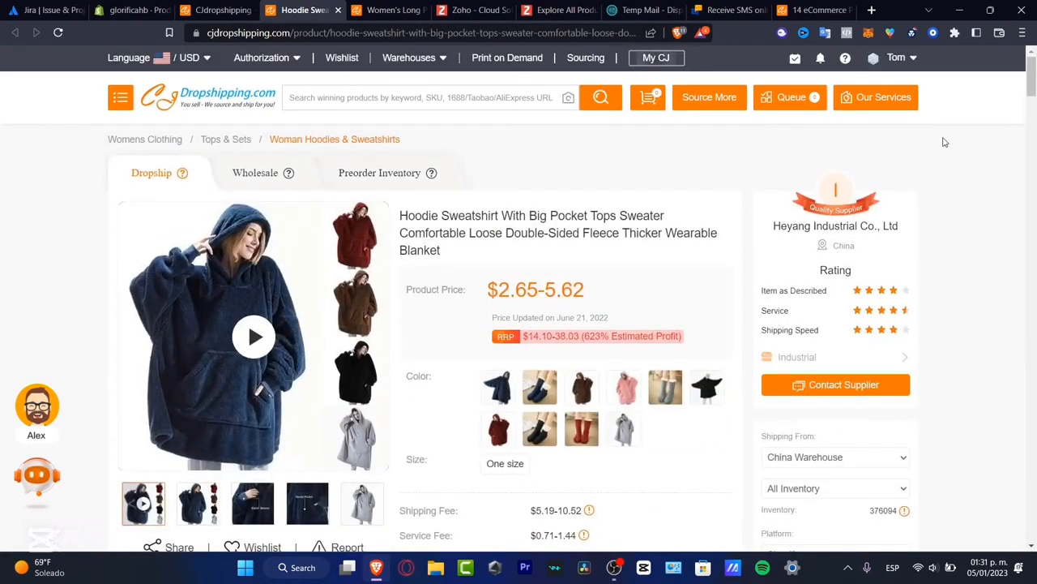
pyautogui.moveTo(896, 57)
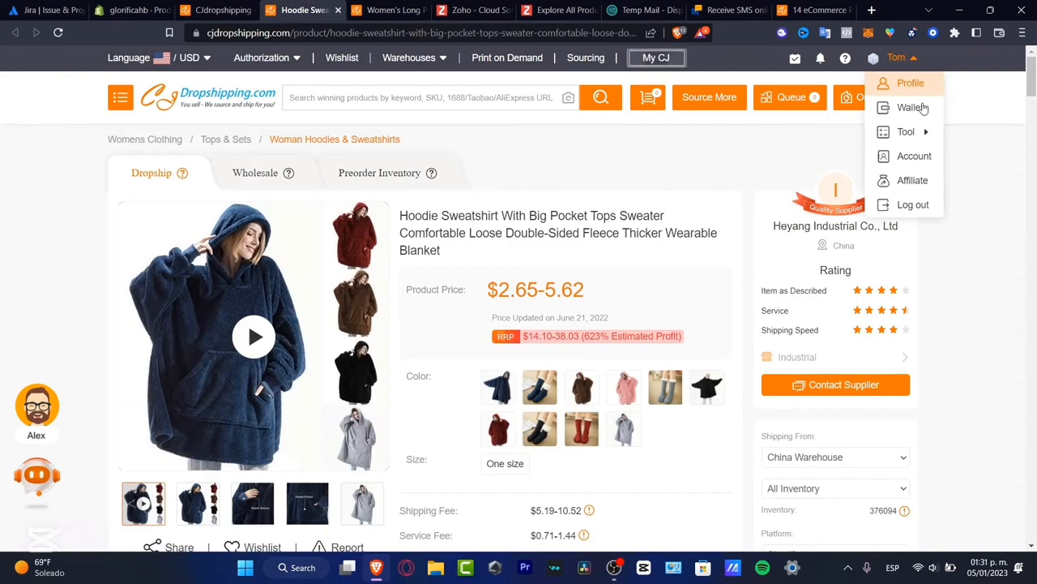
pyautogui.click(911, 85)
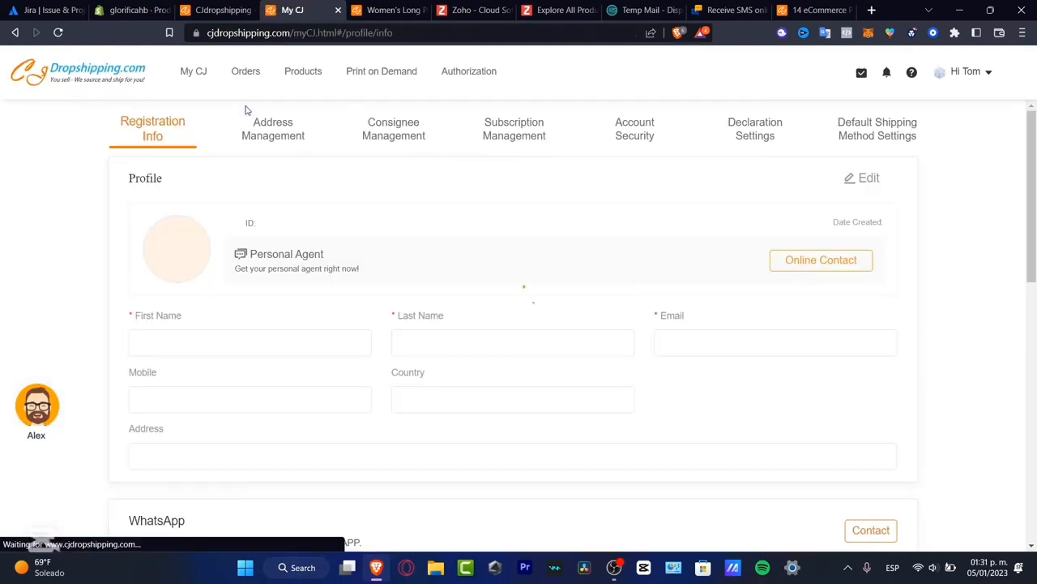
pyautogui.click(304, 79)
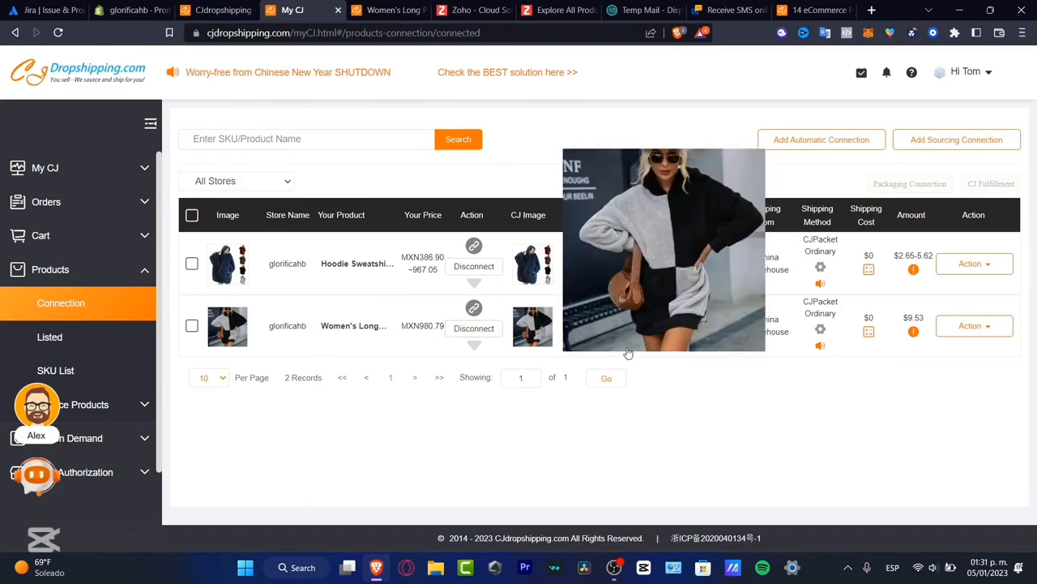
pyautogui.moveTo(525, 351)
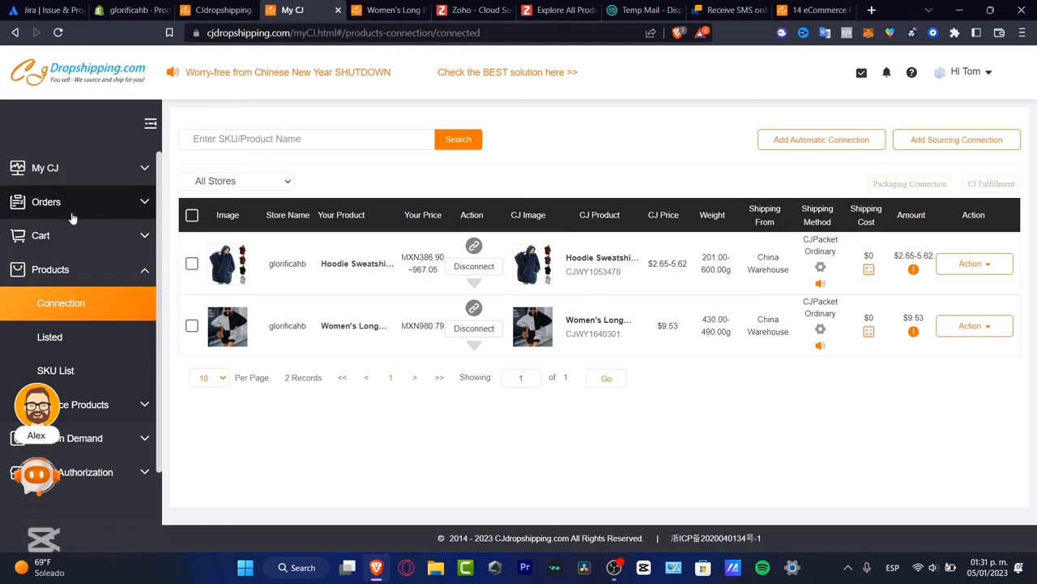
pyautogui.moveTo(529, 327)
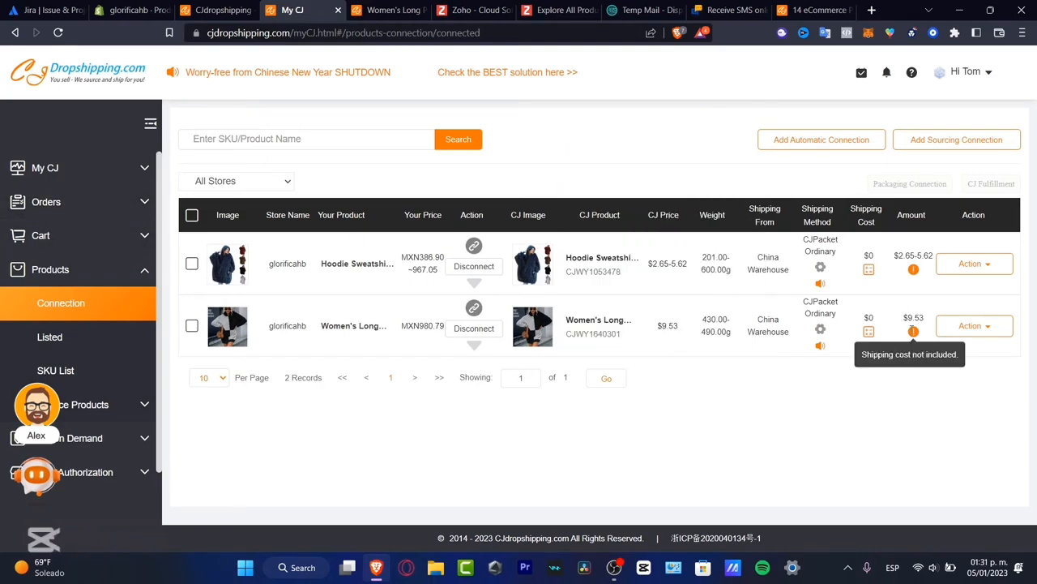
# Step: Switch to the Shopify admin, reload the product list, and open the Women's Long Pullover product
pyautogui.click(126, 7)
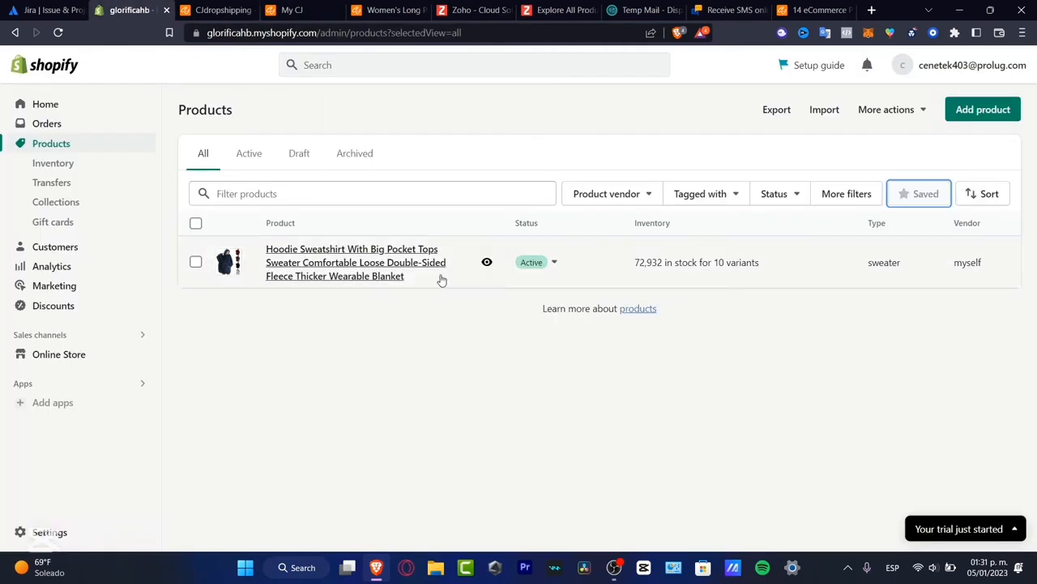
pyautogui.click(60, 34)
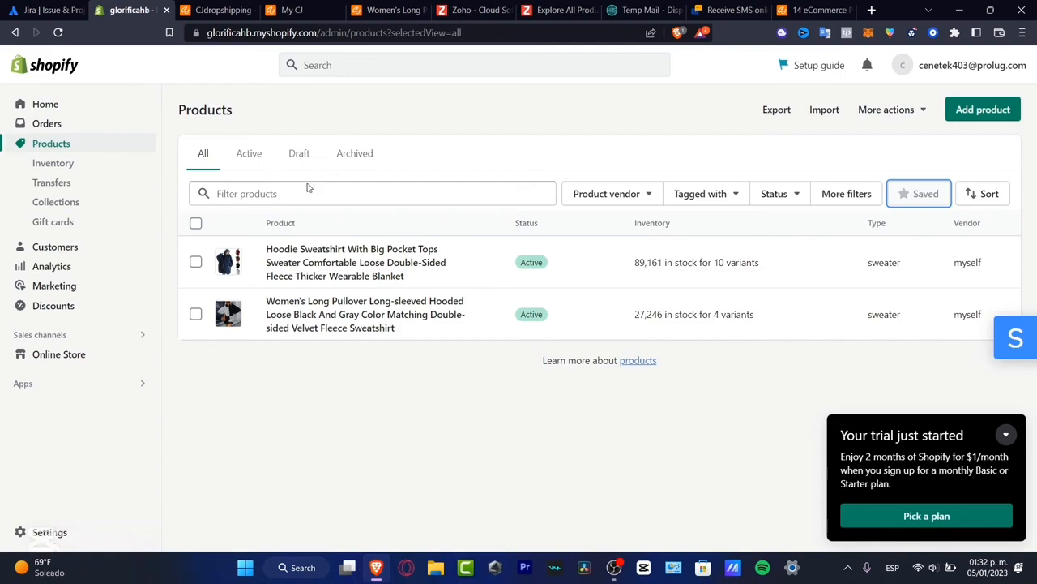
pyautogui.click(403, 322)
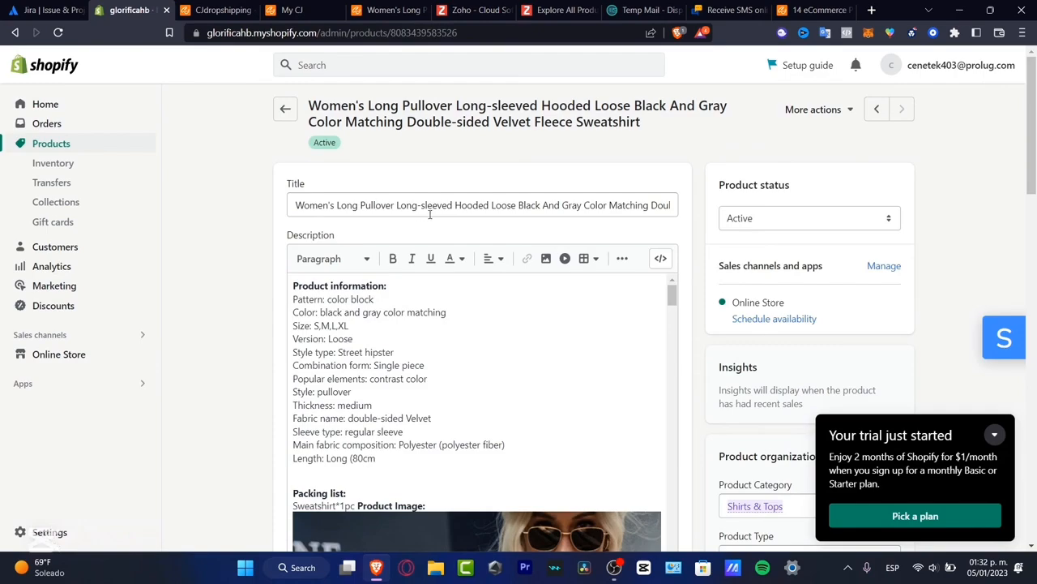
# Step: Shorten the product title to "Women's Long Pullover Long-sleeved Hooded" and save the product
pyautogui.moveTo(488, 205); pyautogui.dragTo(782, 209)
pyautogui.press('BackSpace')
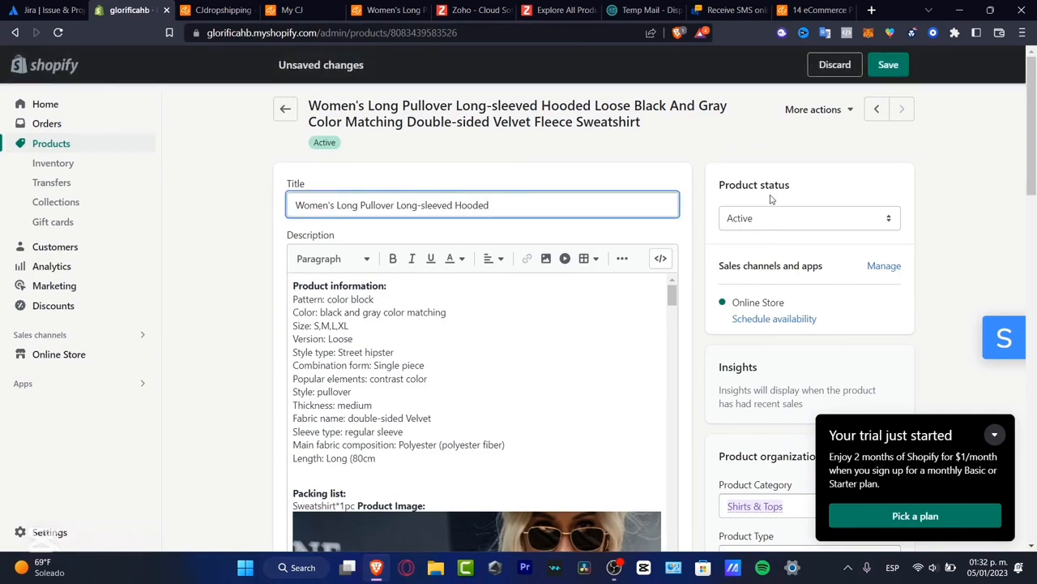
pyautogui.click(895, 68)
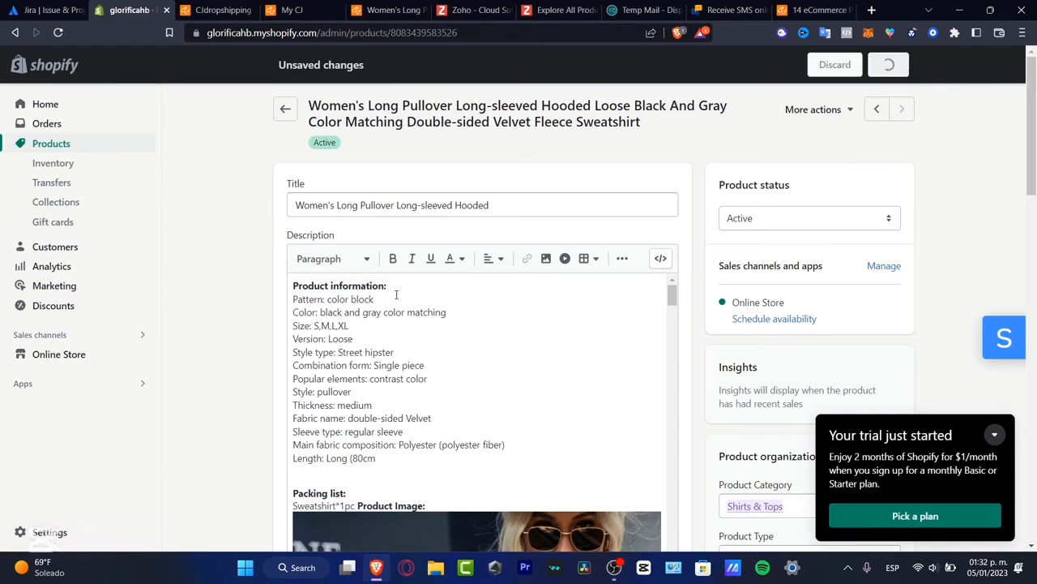
# Step: Look through the product images in the description of the Women's Long Pullover
pyautogui.scroll(-5, 405, 317)
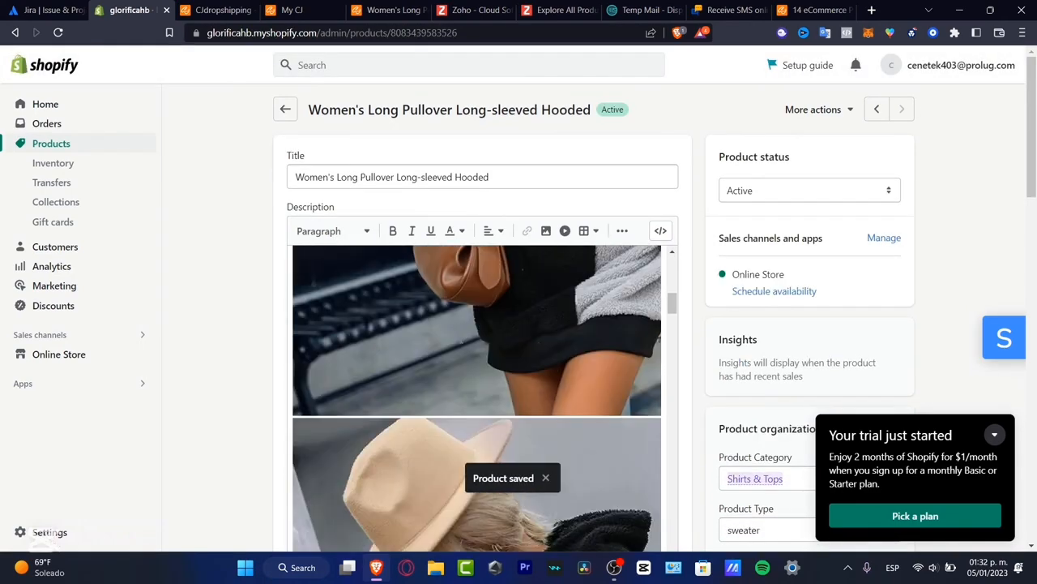
pyautogui.scroll(-10, 477, 397)
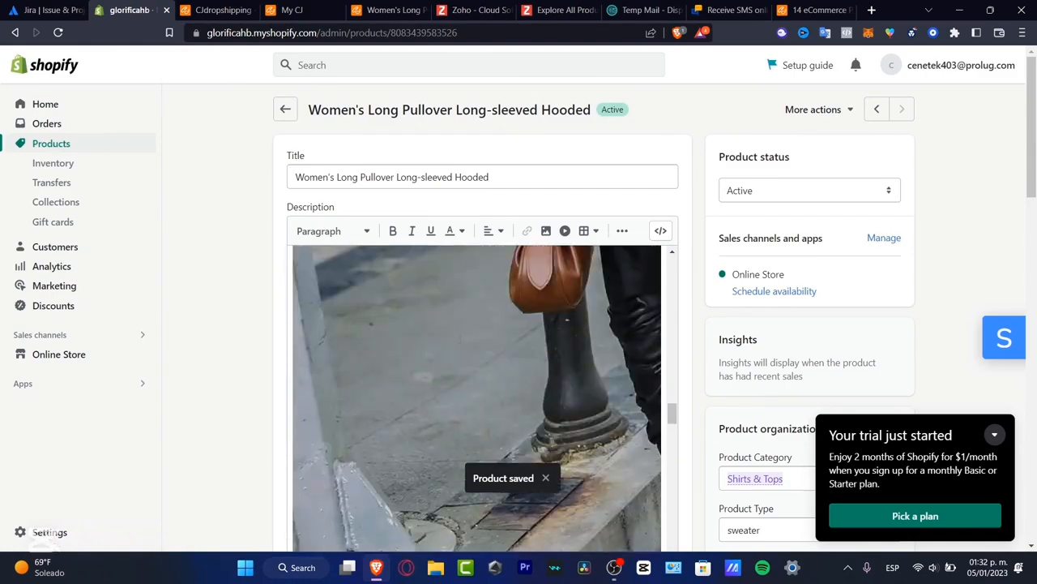
pyautogui.scroll(-12, 476, 398)
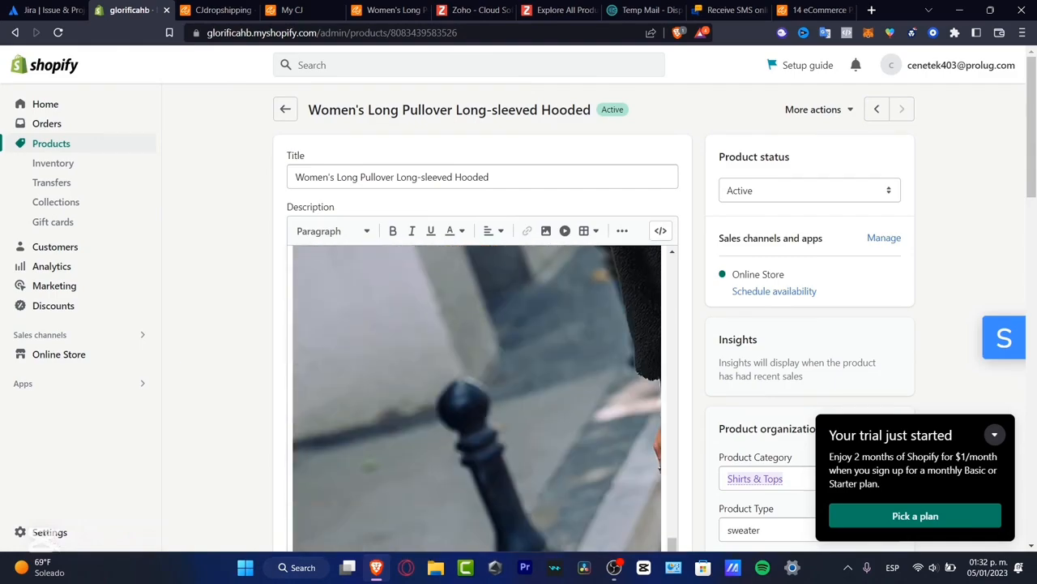
pyautogui.scroll(-3, 459, 339)
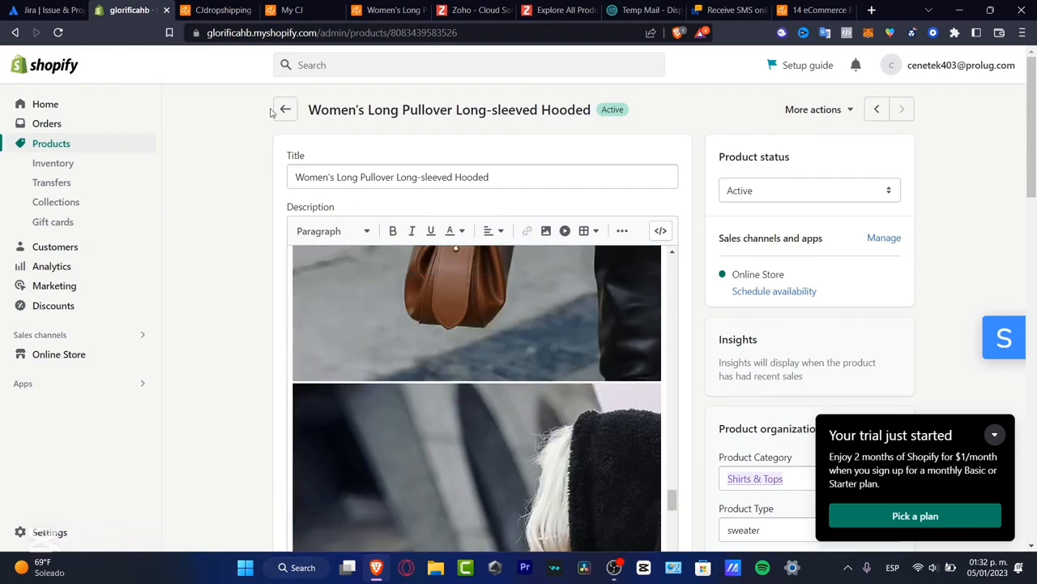
# Step: Open the hoodie product, shorten its title to "Hoodie Sweatshirt With Big Pocket Tops Sweater", save it, and return to the product list
pyautogui.click(285, 108)
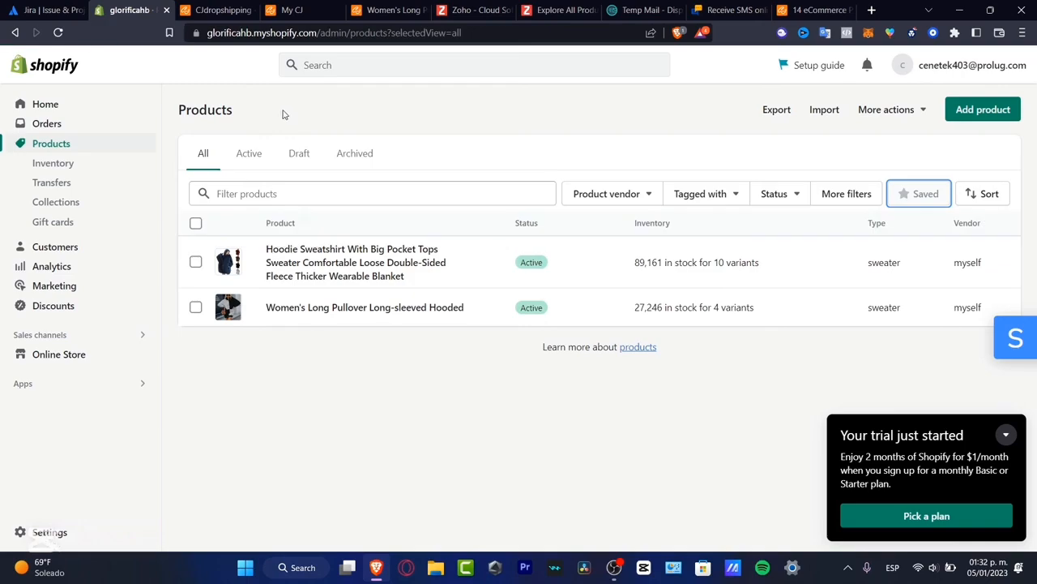
pyautogui.click(415, 264)
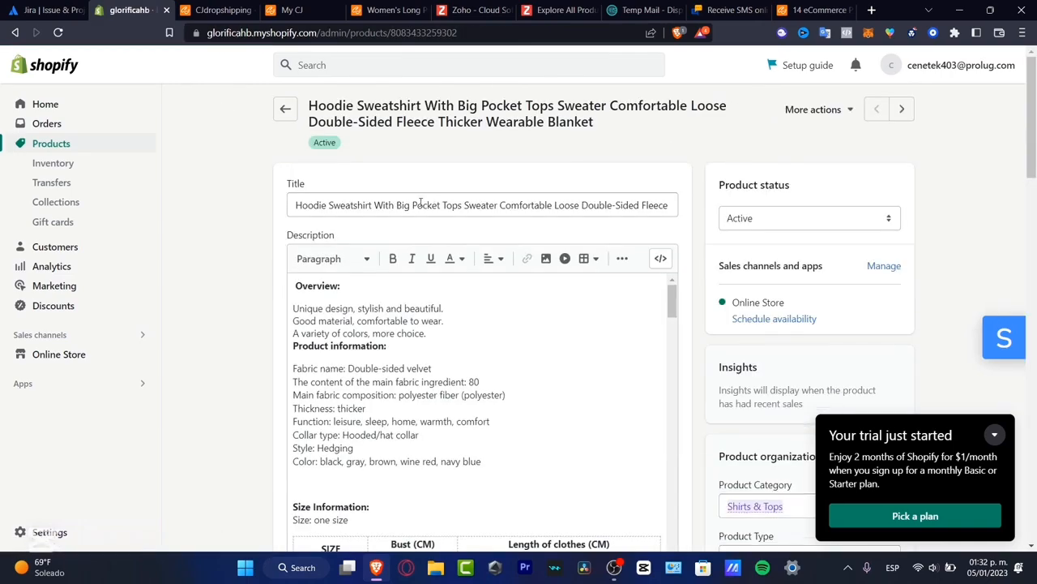
pyautogui.moveTo(498, 205); pyautogui.dragTo(780, 205)
pyautogui.press('BackSpace')
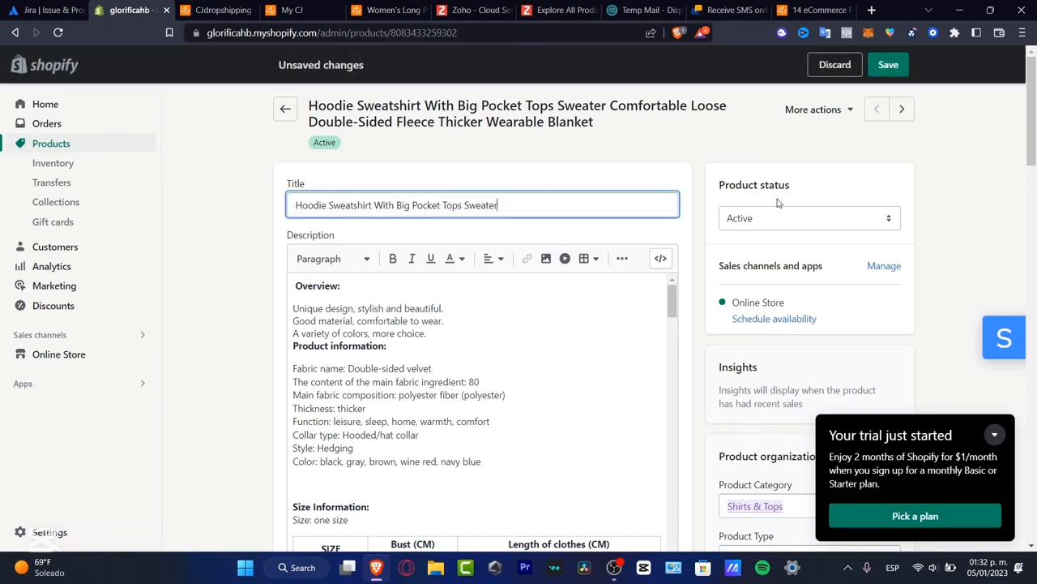
pyautogui.click(891, 67)
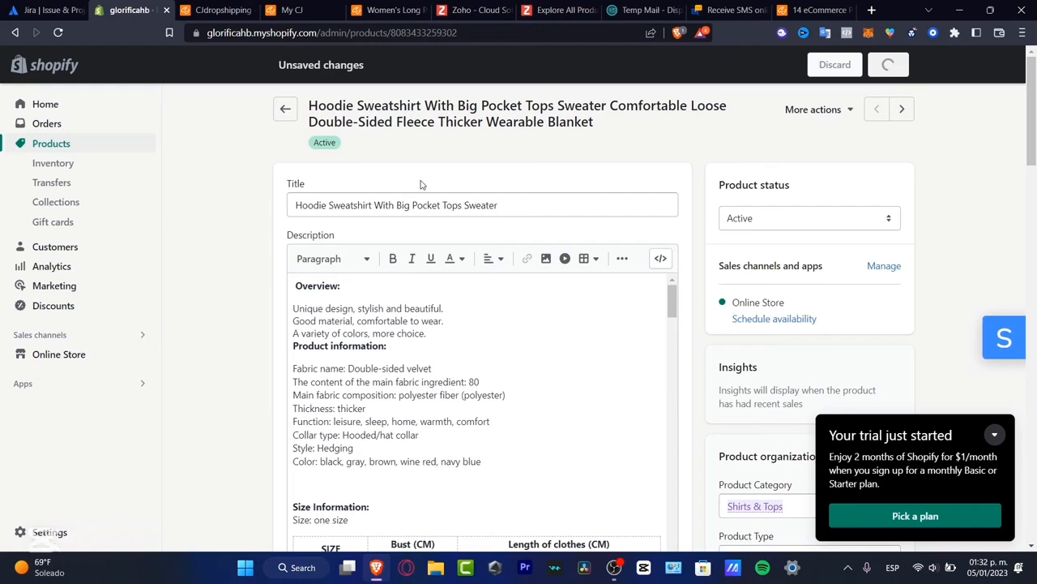
pyautogui.click(284, 111)
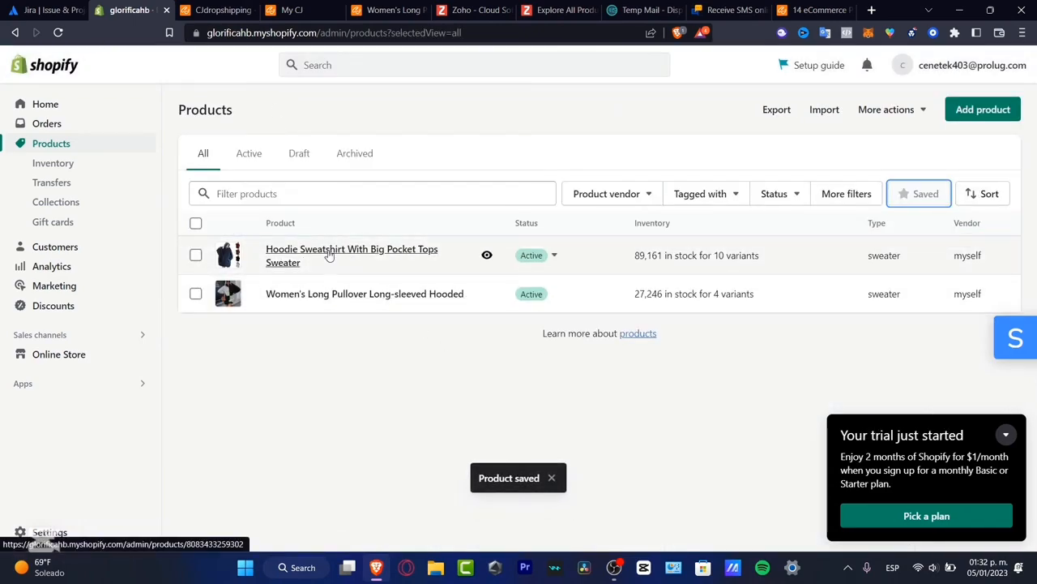
# Step: Open the online store's Dawn theme for customization and view the featured products on the home page
pyautogui.click(81, 354)
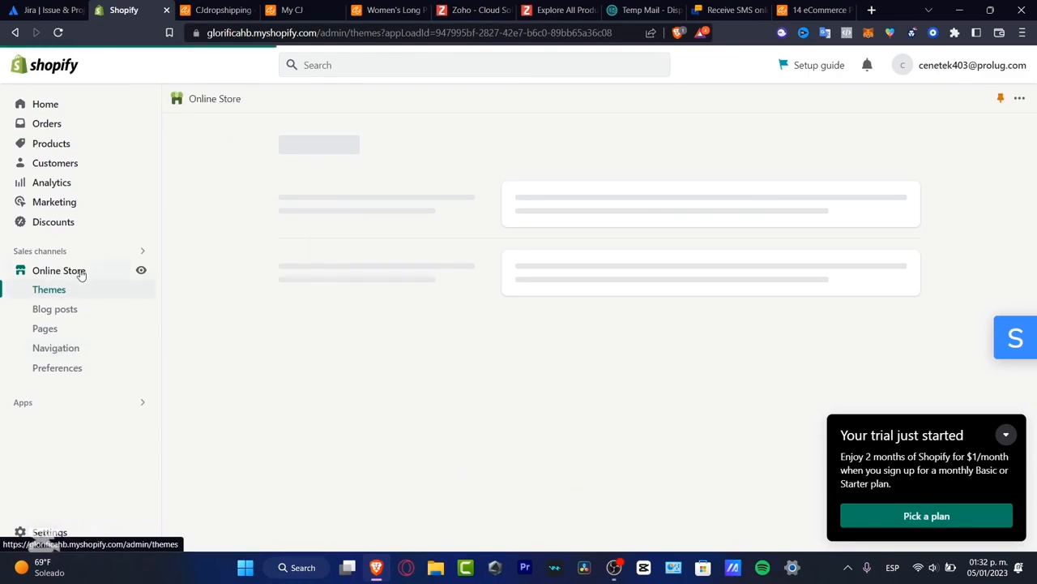
pyautogui.click(1005, 434)
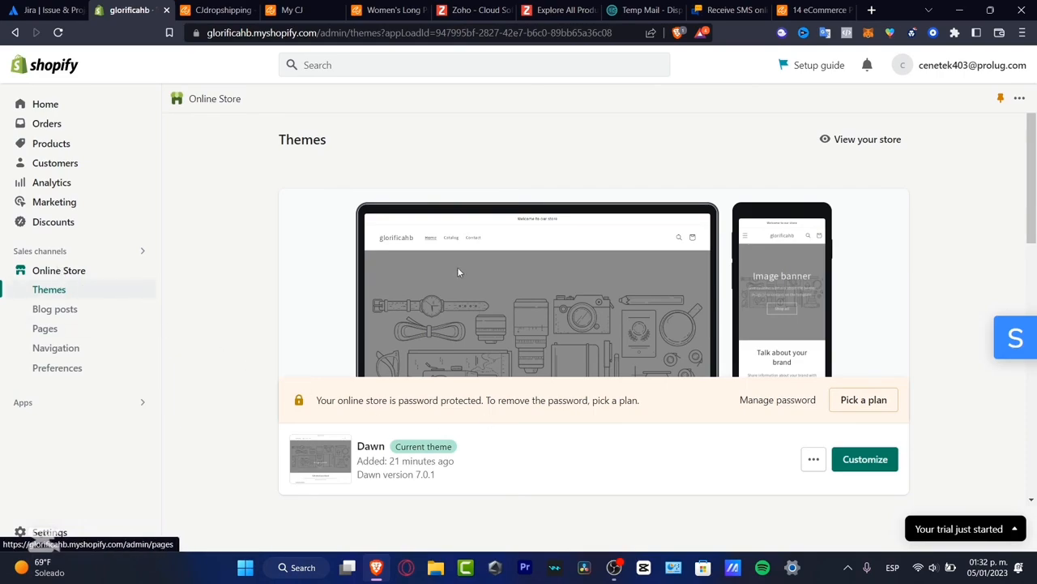
pyautogui.click(863, 458)
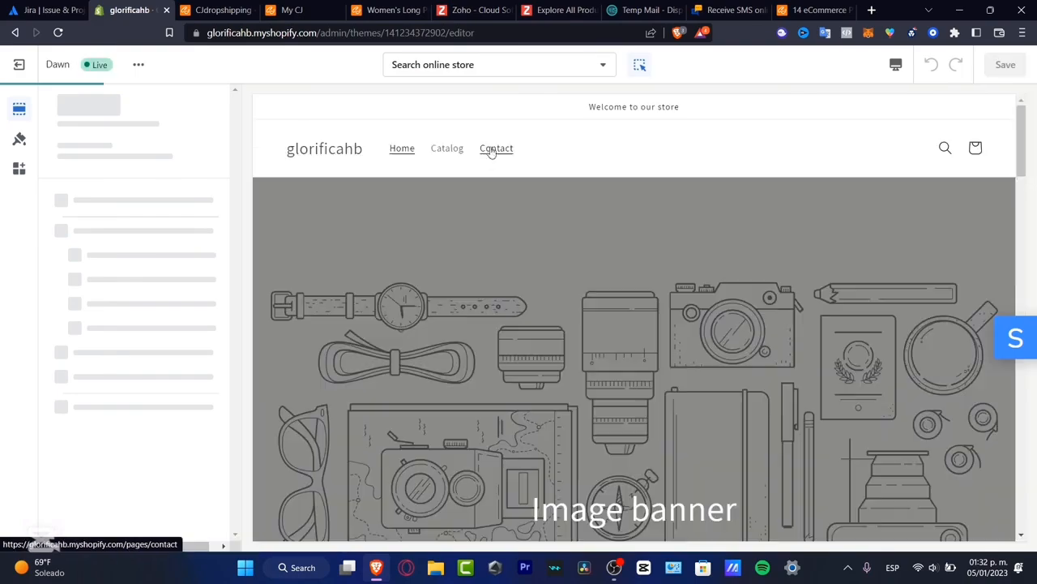
pyautogui.scroll(-3, 669, 281)
pyautogui.scroll(-5, 670, 285)
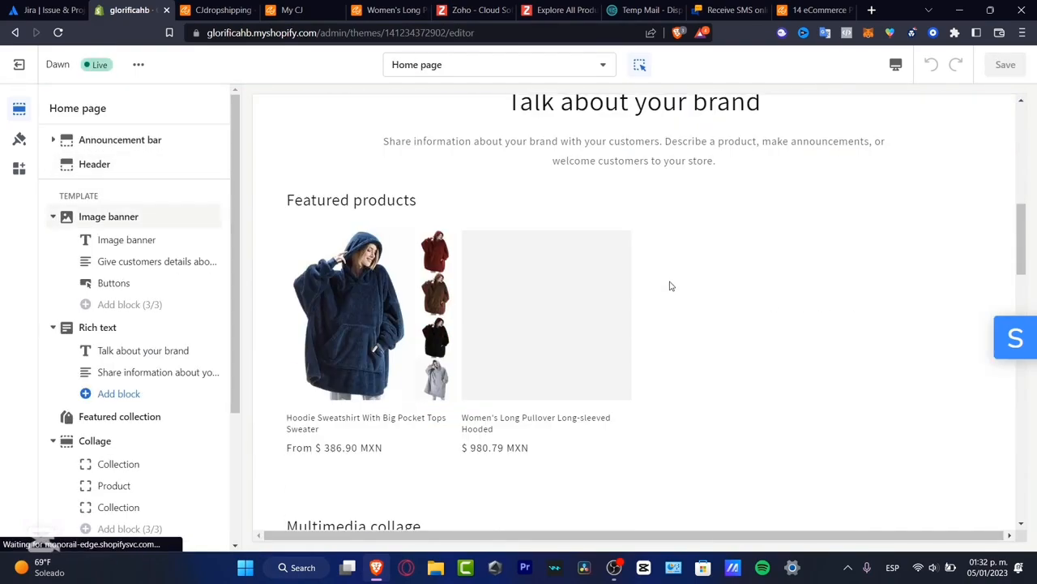
# Step: Inspect the Featured collection section's settings, then return to the section list and look over the home page
pyautogui.click(400, 251)
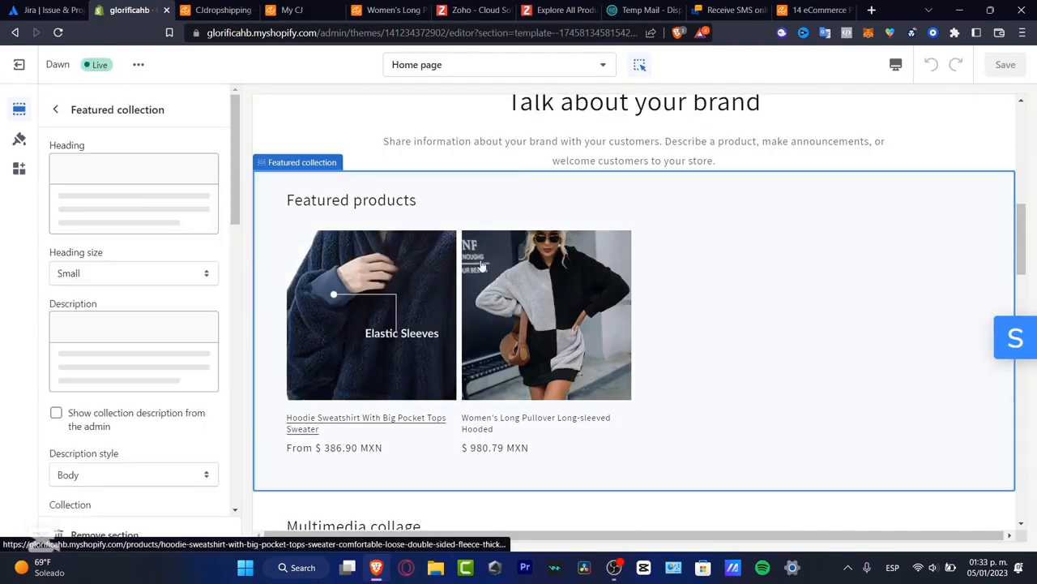
pyautogui.click(55, 109)
pyautogui.scroll(-2, 184, 335)
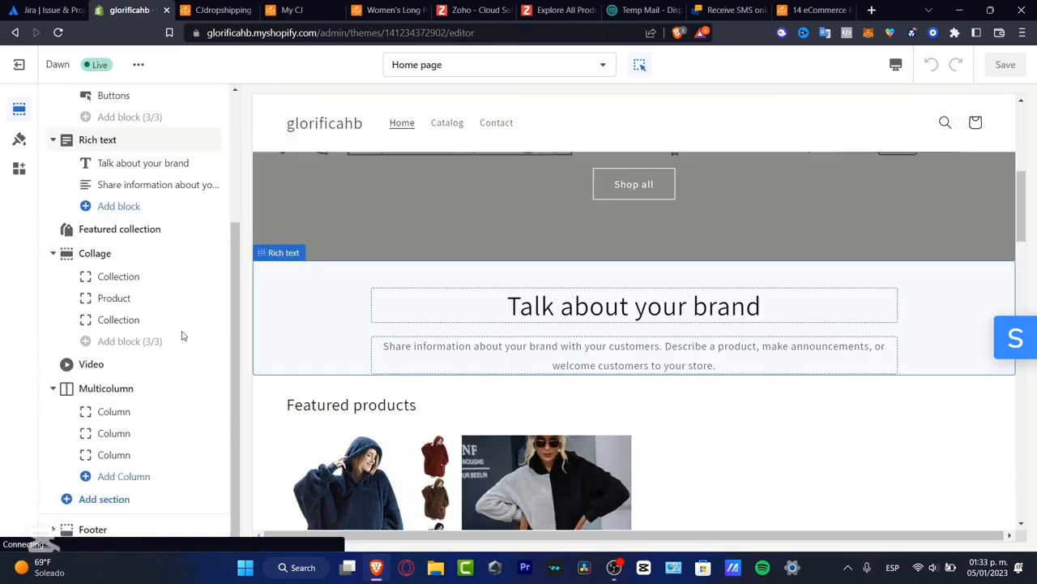
pyautogui.scroll(3, 703, 368)
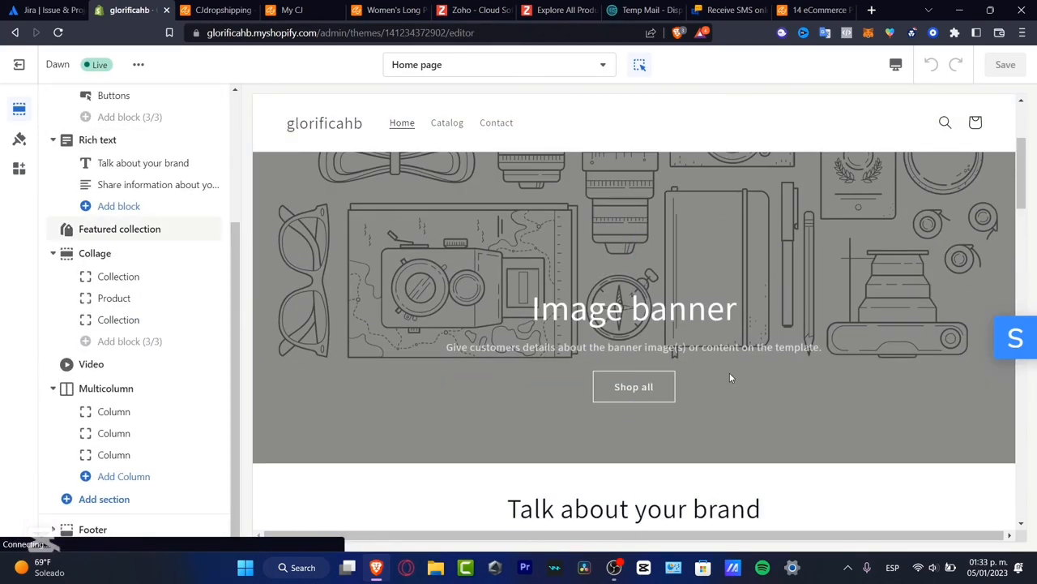
# Step: Change the first image of the home page's image banner to the brand's Default logo
pyautogui.click(594, 347)
pyautogui.click(433, 237)
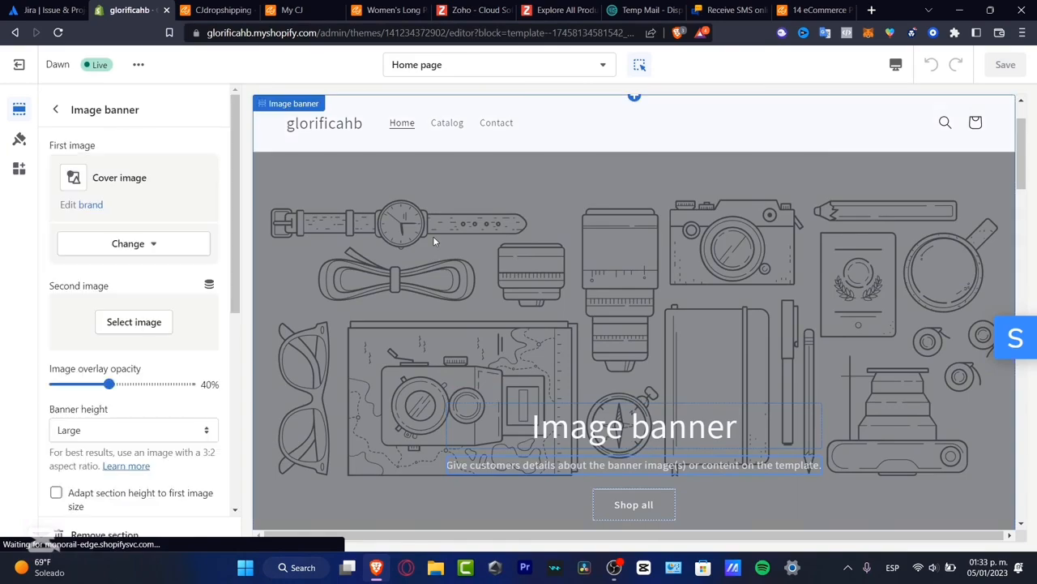
pyautogui.click(164, 247)
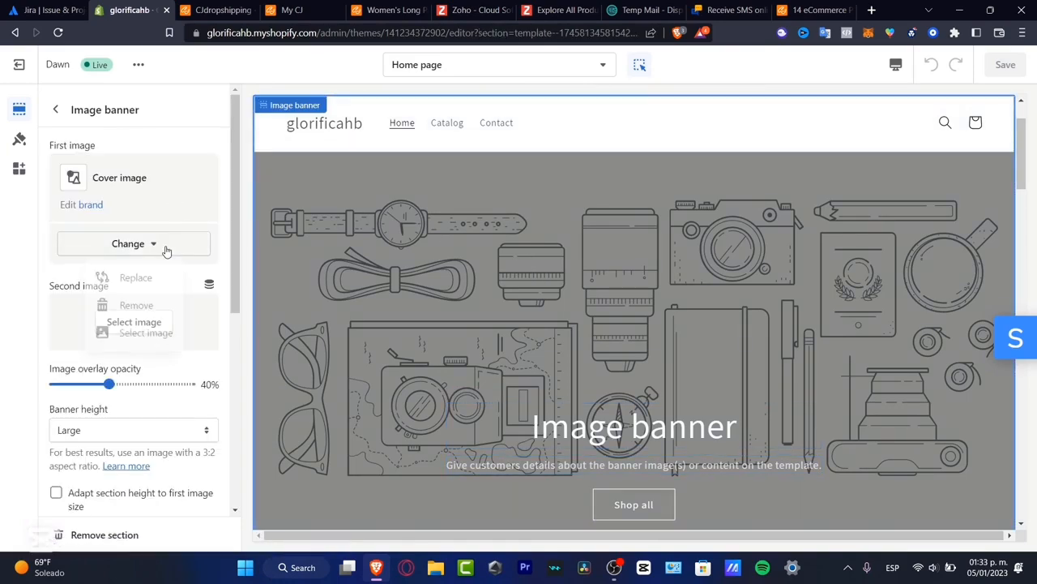
pyautogui.click(165, 281)
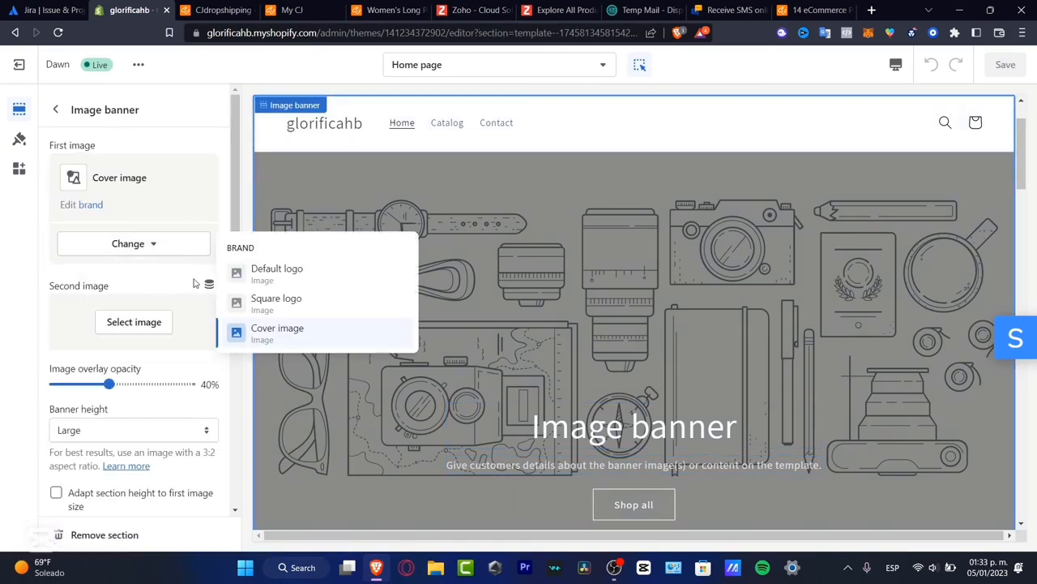
pyautogui.click(286, 261)
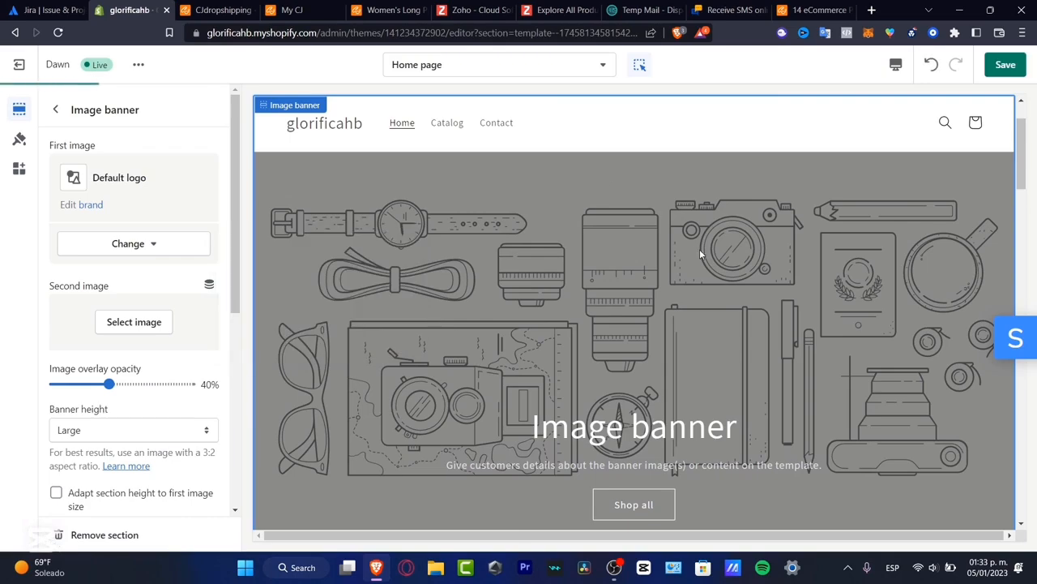
# Step: Review the Featured collection section, then leave the theme editor and discard the unsaved changes
pyautogui.scroll(-5, 785, 328)
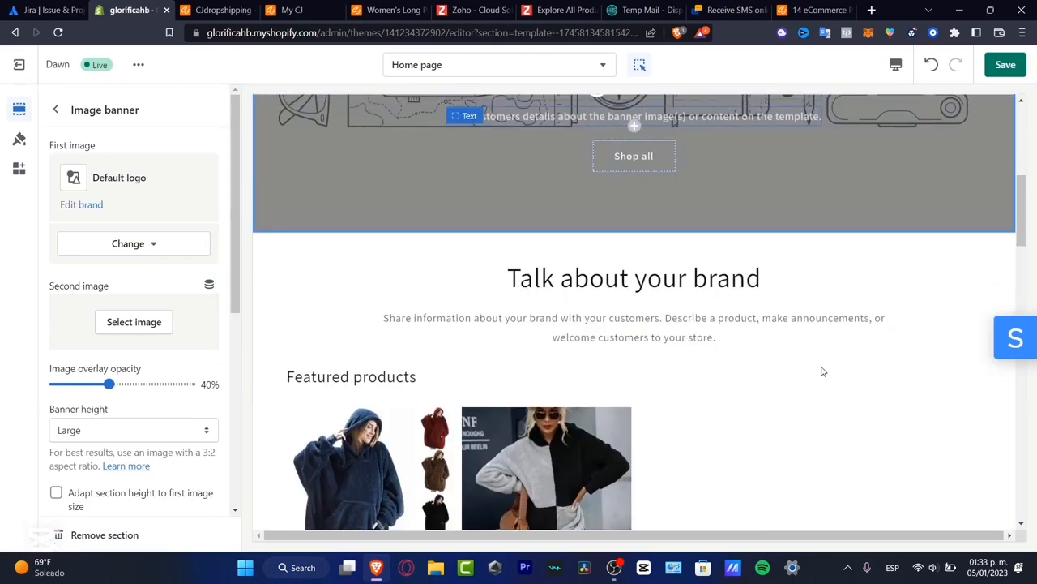
pyautogui.click(783, 397)
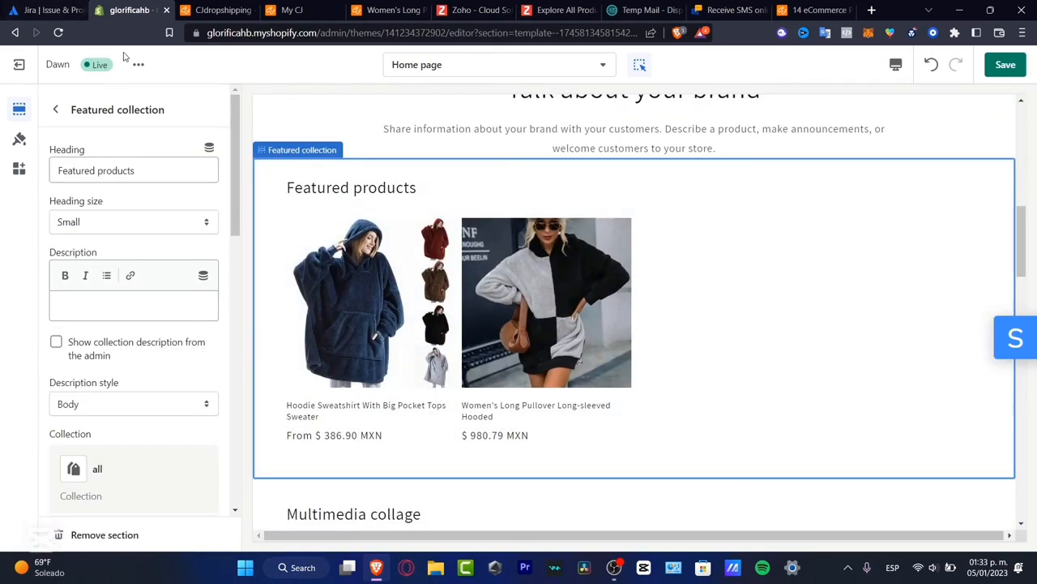
pyautogui.click(23, 68)
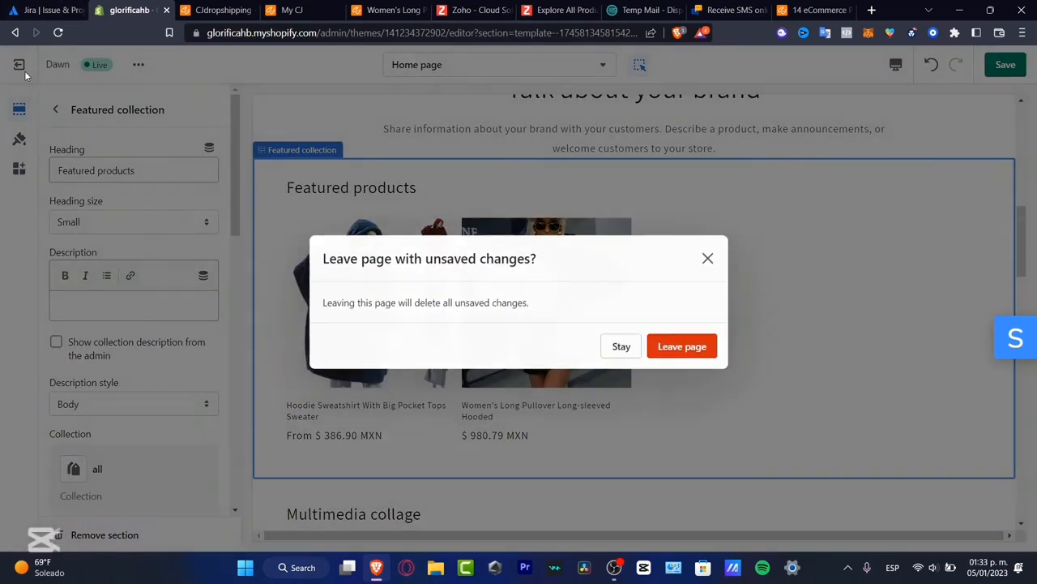
pyautogui.click(656, 340)
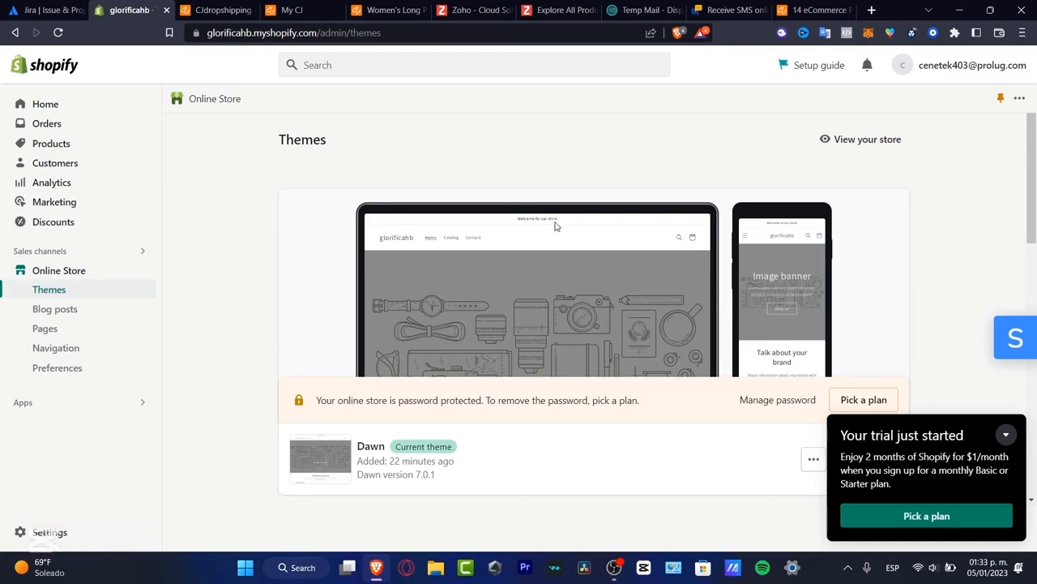
# Step: Open the store's payment settings and look through the third-party payment providers available to choose from
pyautogui.click(1004, 436)
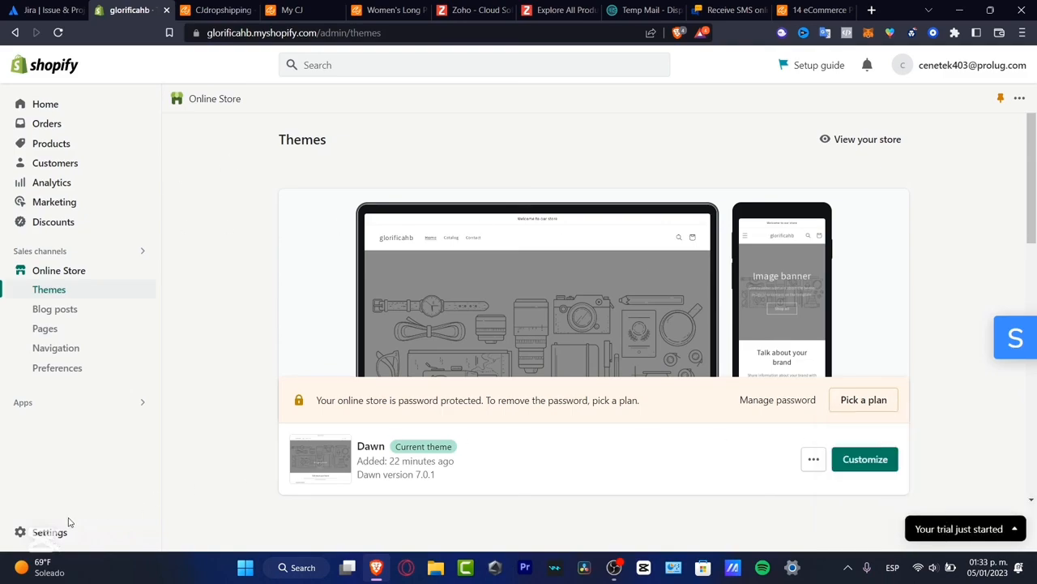
pyautogui.click(46, 536)
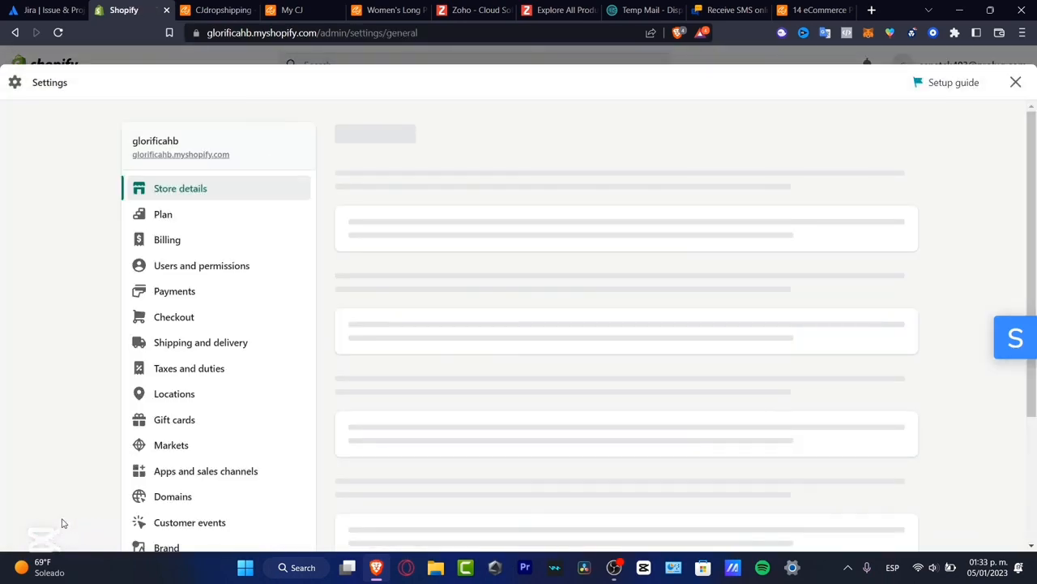
pyautogui.click(198, 294)
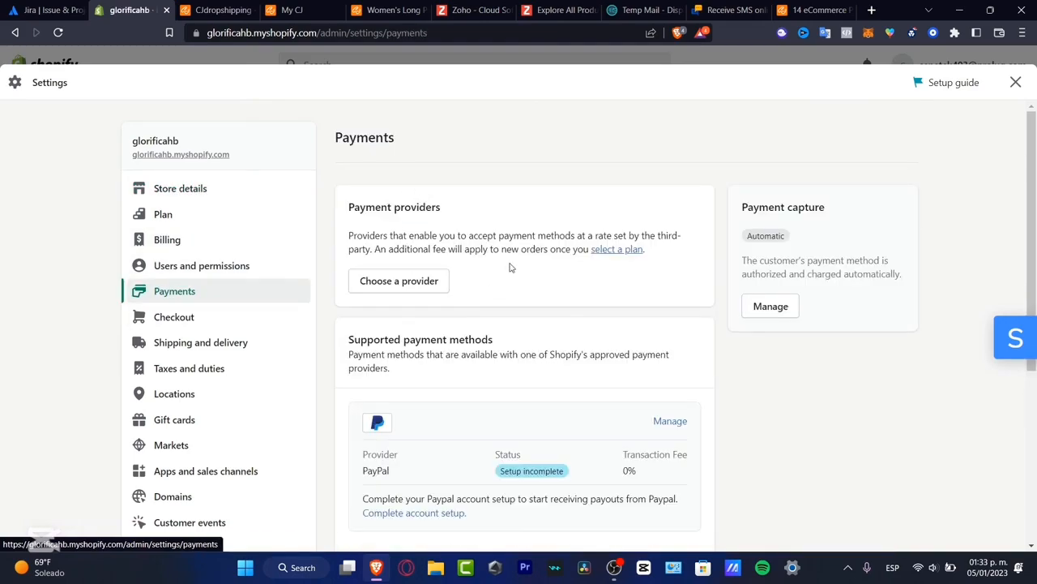
pyautogui.click(436, 285)
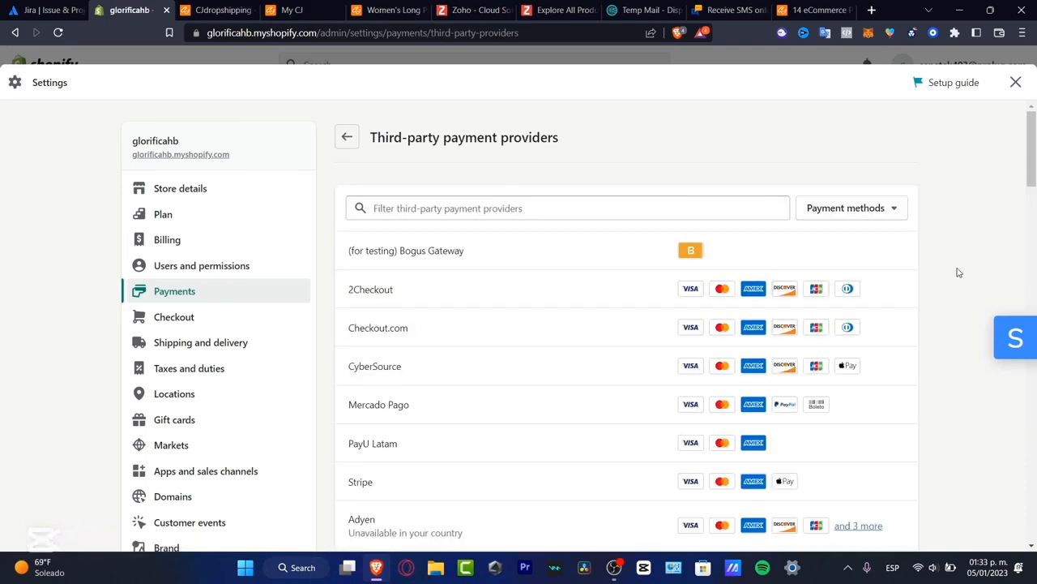
pyautogui.moveTo(1028, 159); pyautogui.dragTo(1026, 184)
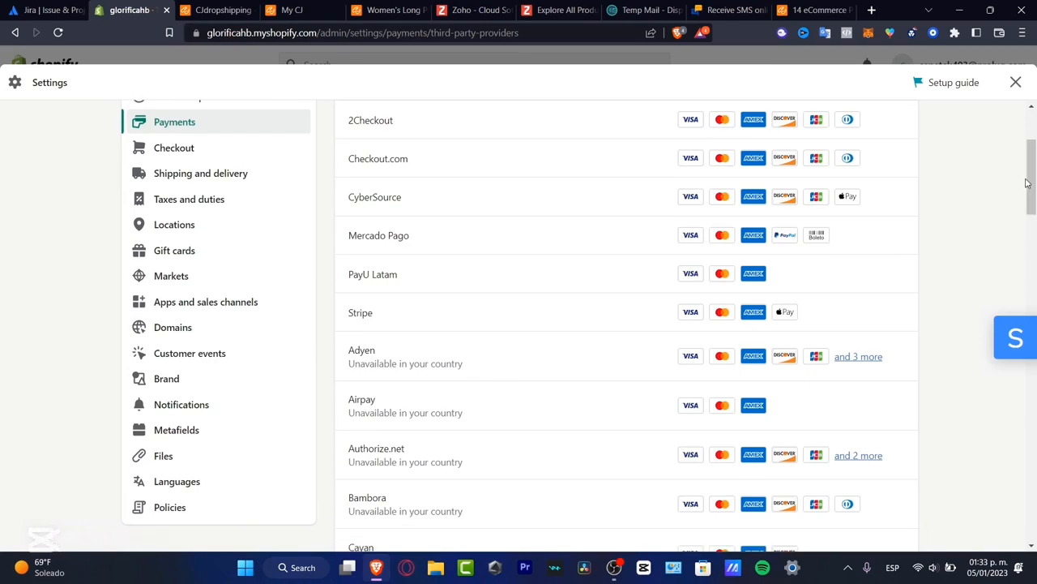